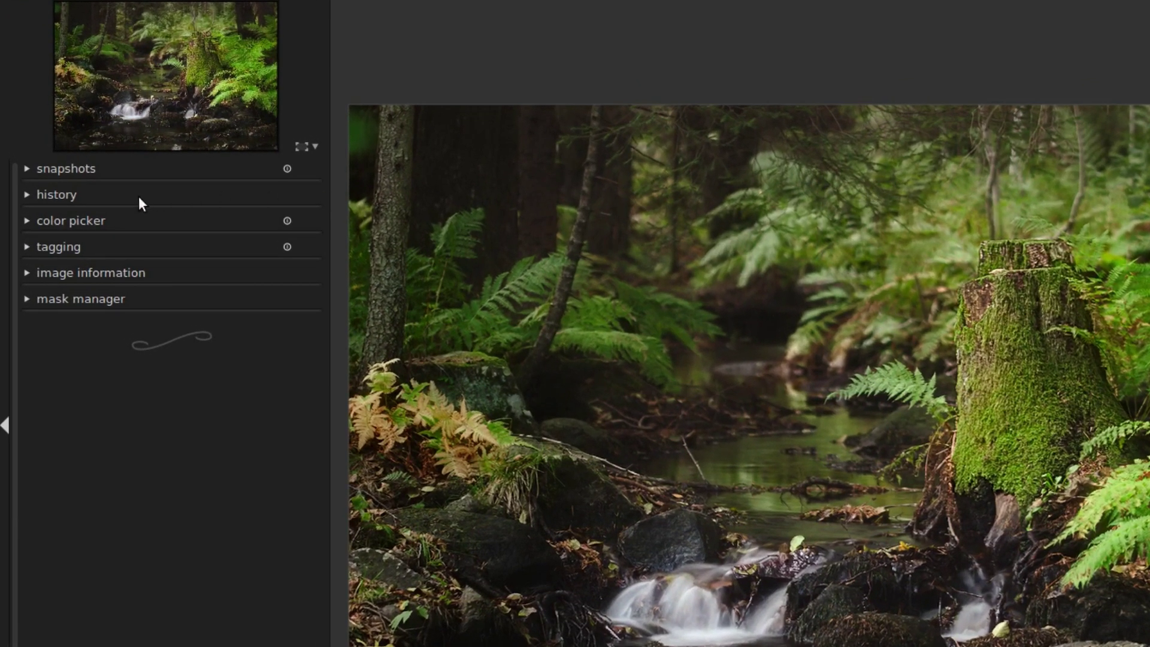
# Step: Start a new style from the forest photo's history, including tone curve and tone curves 1–5
pyautogui.click(136, 195)
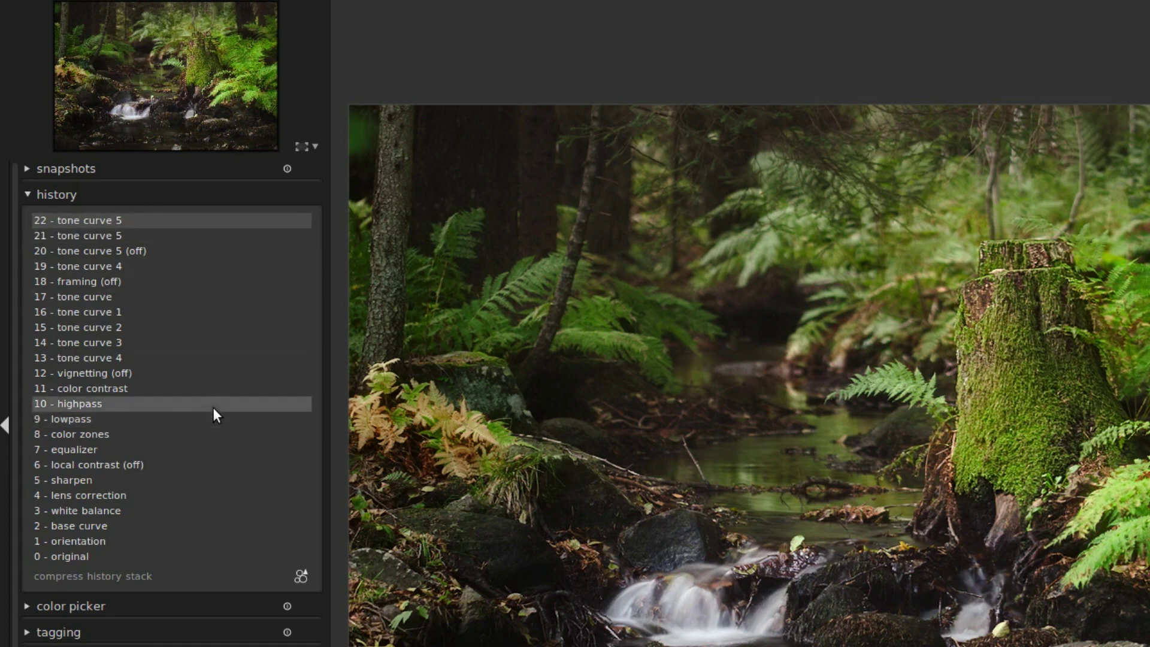
pyautogui.click(301, 575)
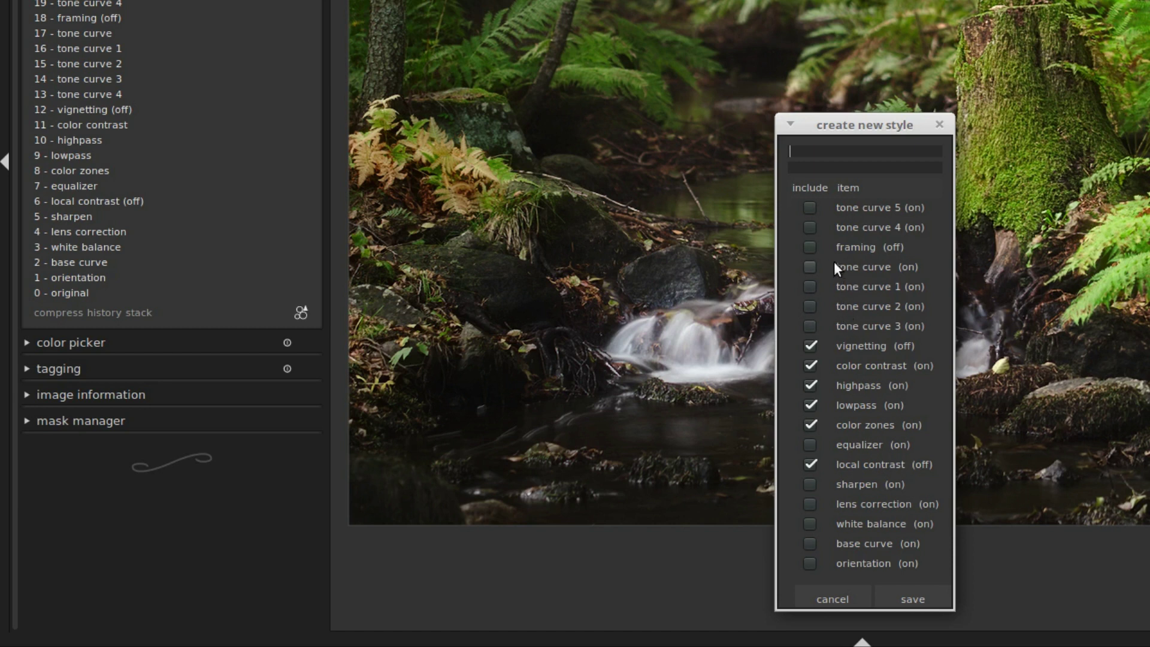
pyautogui.click(809, 206)
pyautogui.click(809, 227)
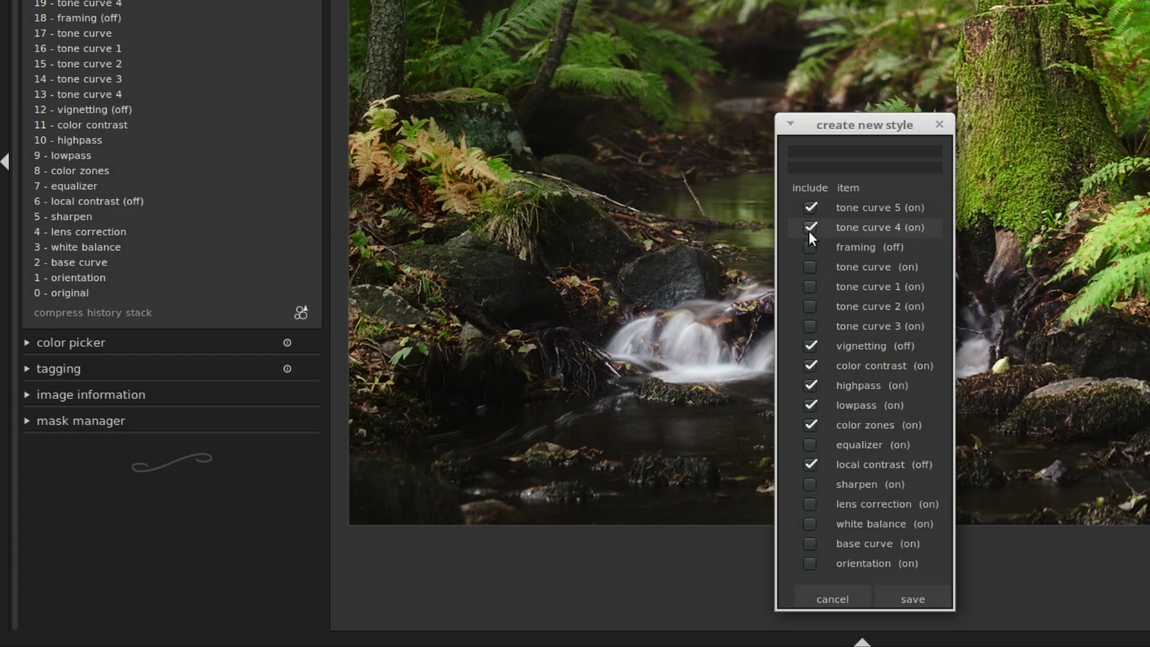
pyautogui.click(811, 266)
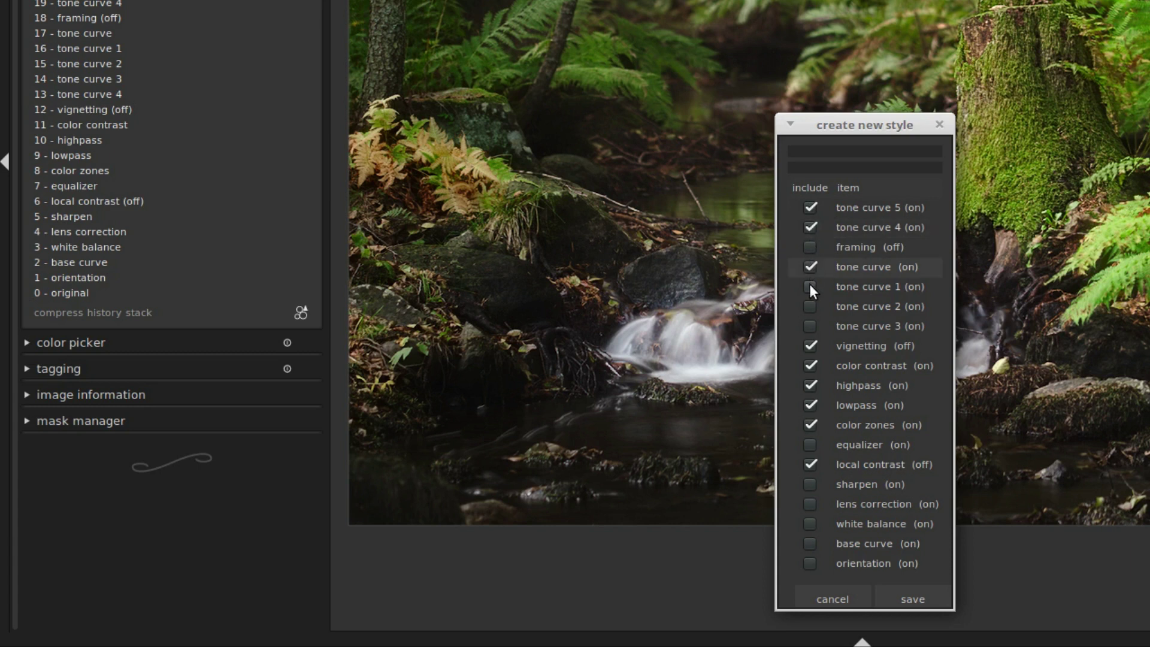
pyautogui.click(810, 286)
pyautogui.click(811, 305)
pyautogui.click(811, 325)
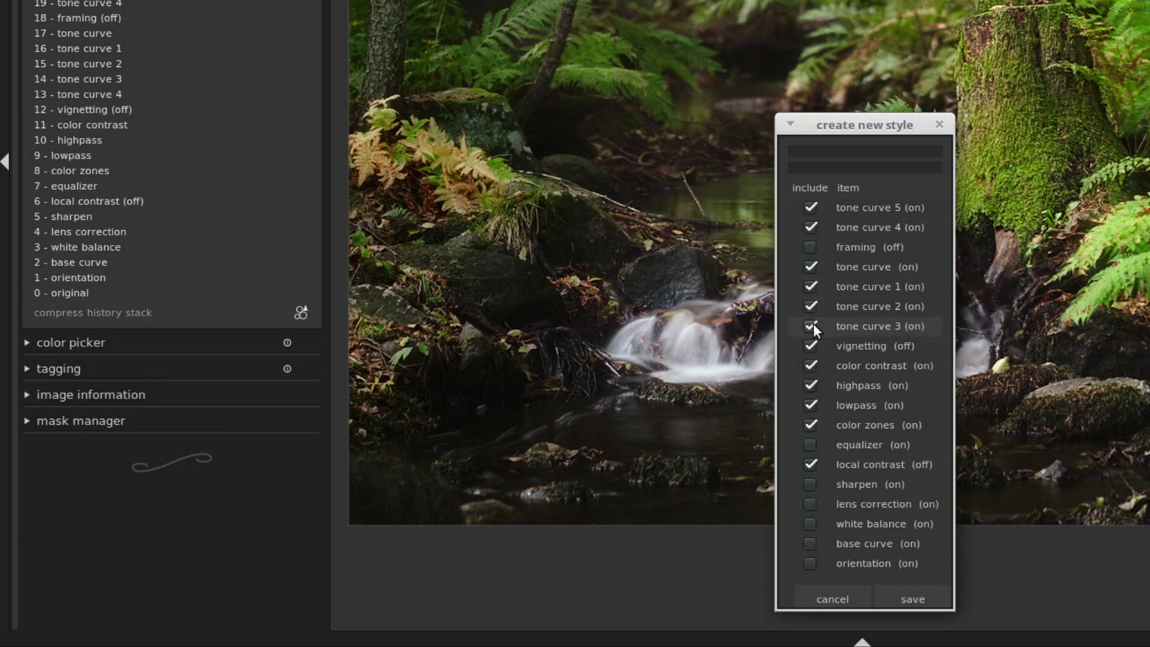
# Step: Exclude vignetting, include equalizer, sharpen, lens correction, white balance, base curve, orientation; name it 'Lush forest'
pyautogui.click(811, 344)
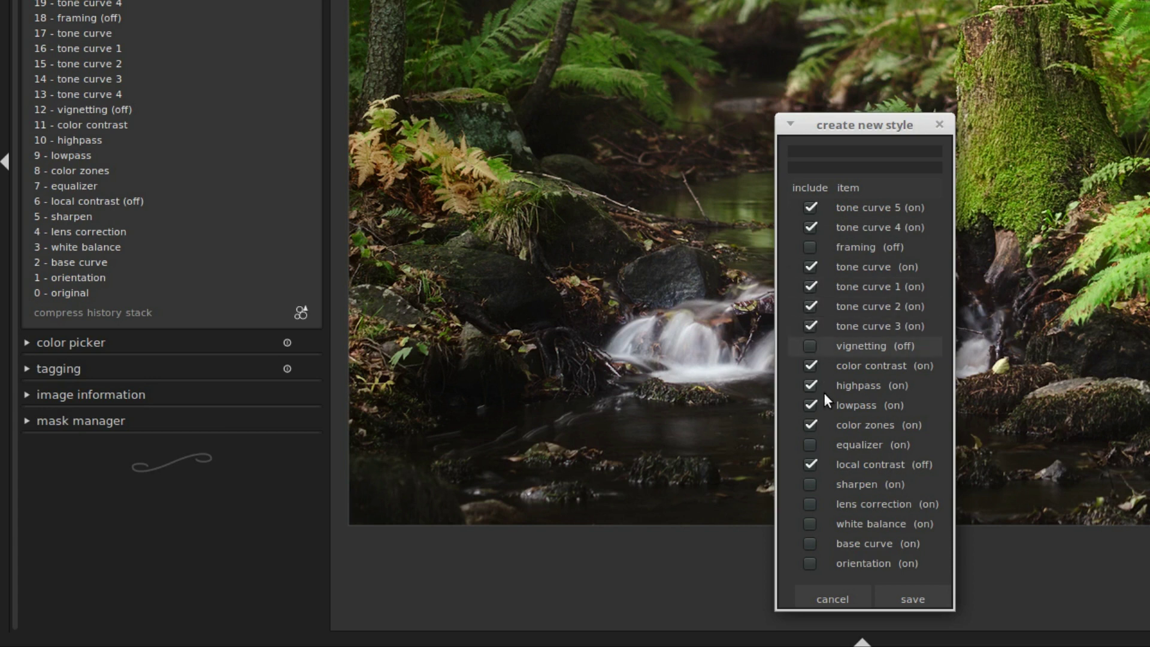
pyautogui.click(809, 444)
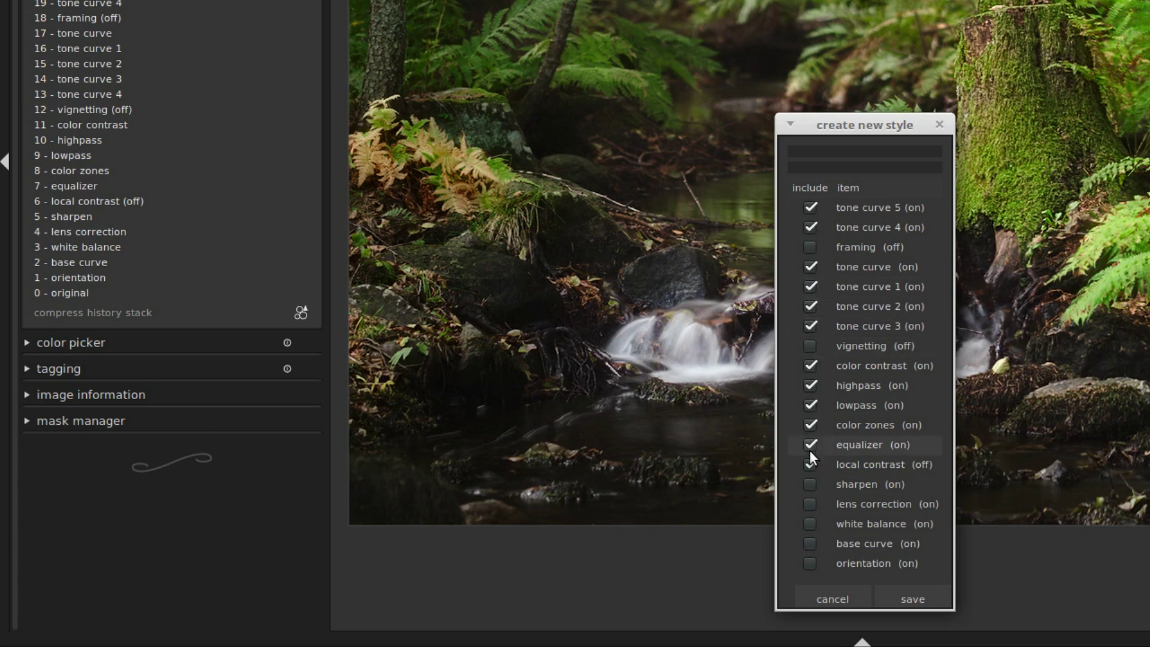
pyautogui.click(812, 484)
pyautogui.click(812, 504)
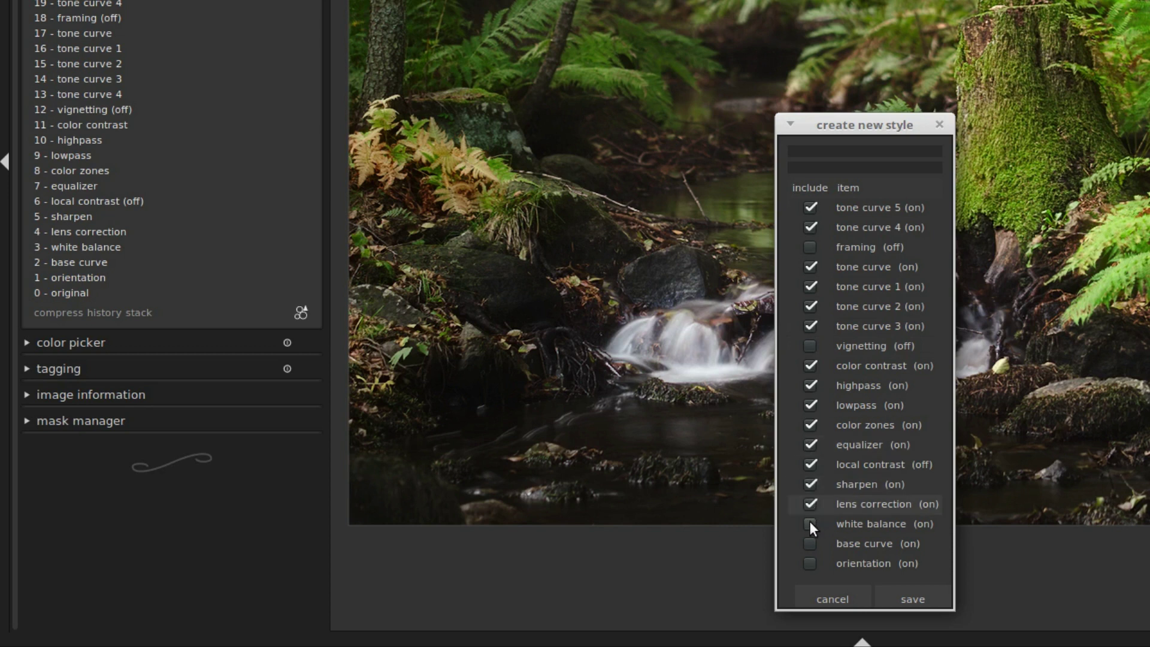
pyautogui.click(810, 522)
pyautogui.click(811, 542)
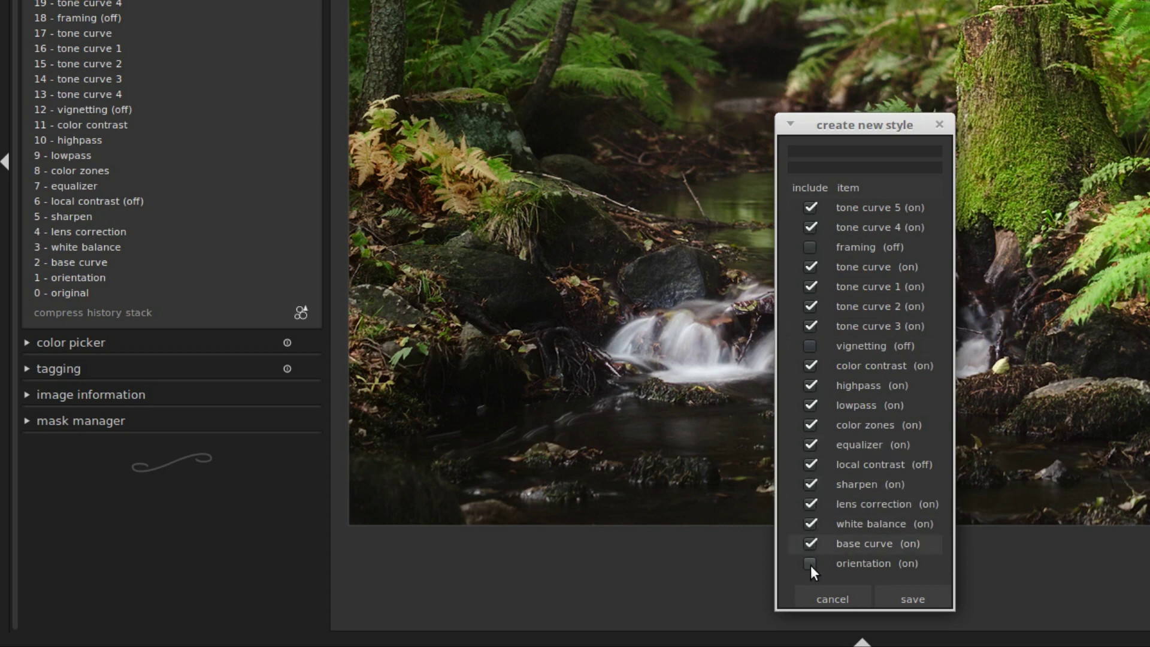
pyautogui.click(810, 563)
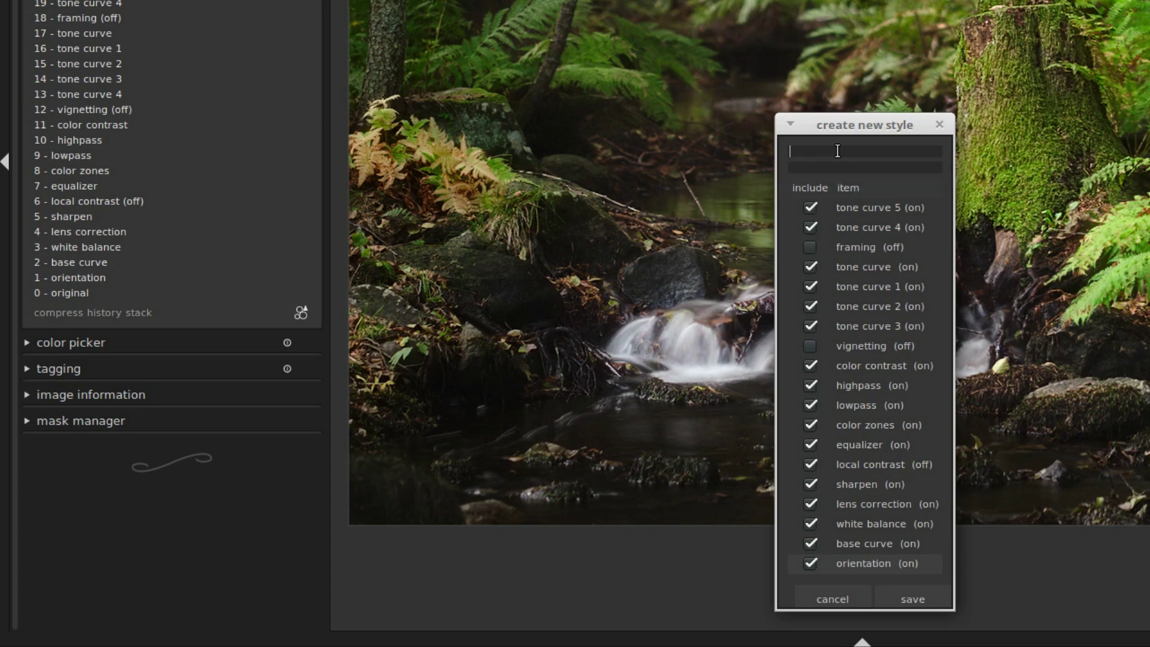
pyautogui.write('Lush forest')
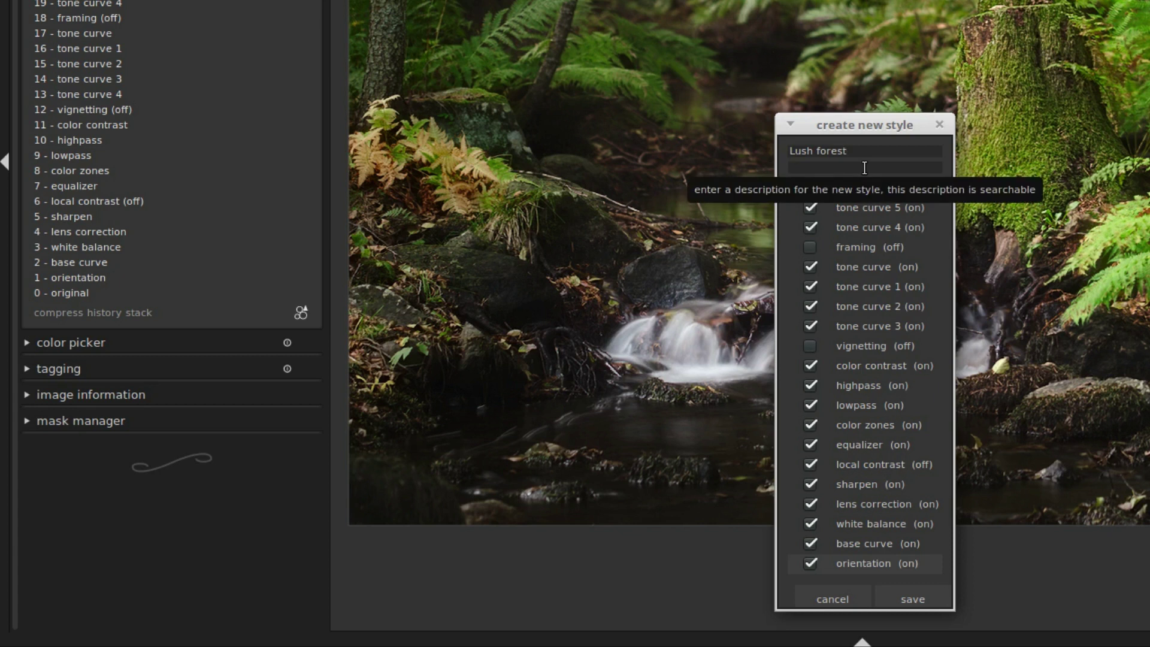
# Step: Give the Lush forest style the description 'Description' and save it
pyautogui.click(865, 168)
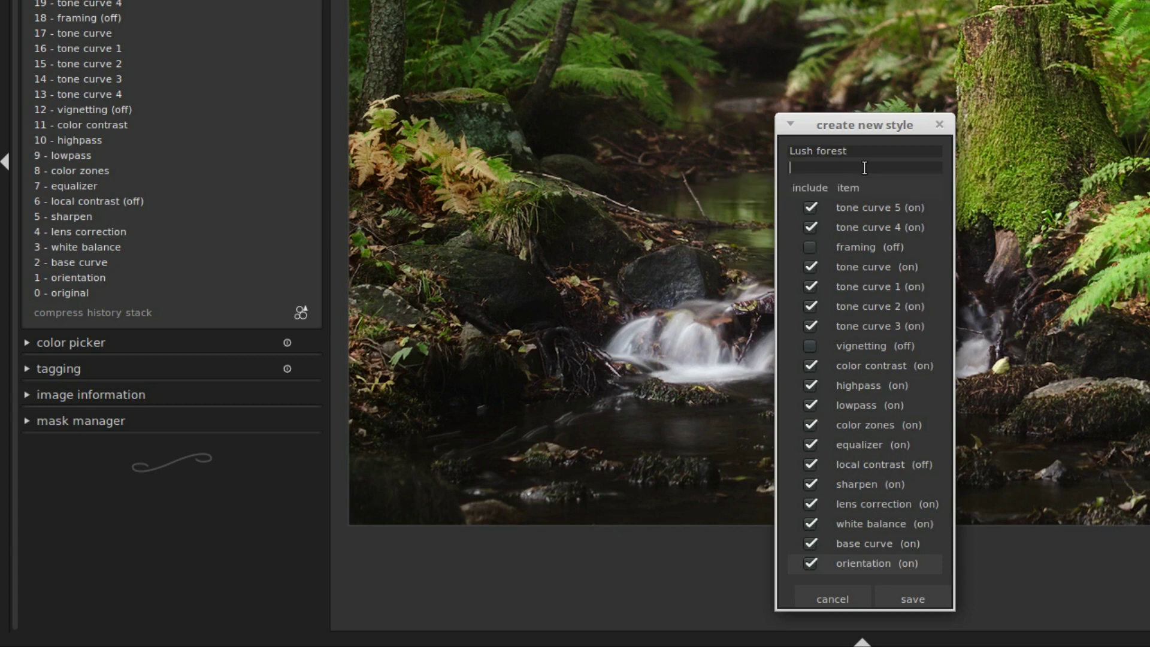
pyautogui.write('Description')
pyautogui.click(915, 596)
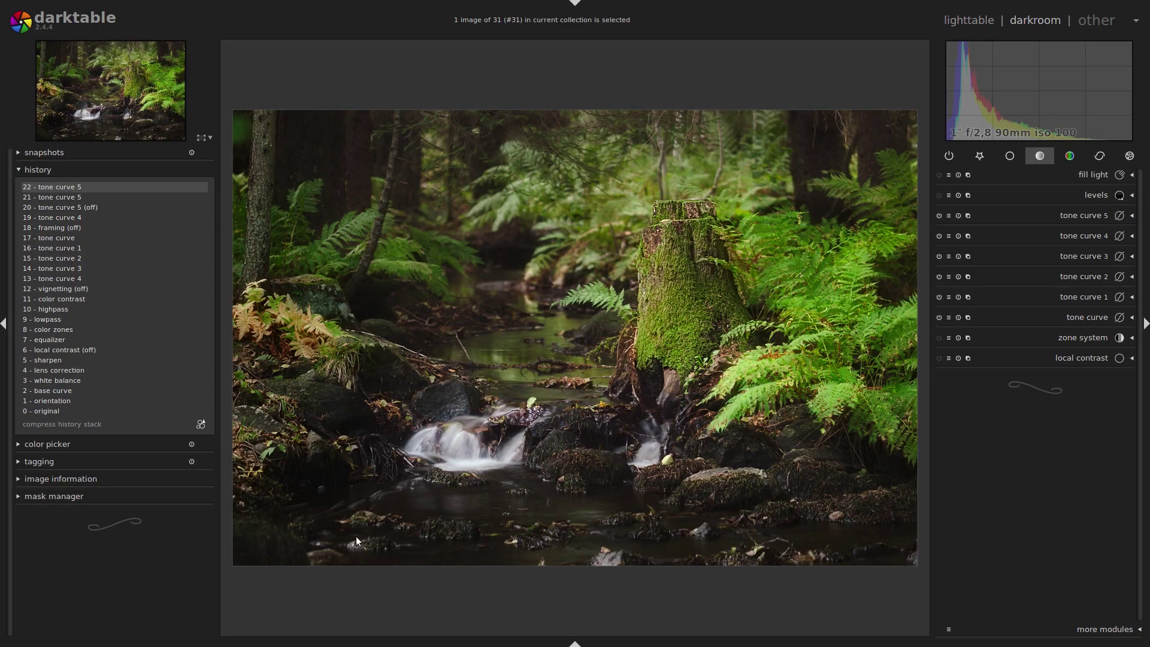
# Step: Show the filmstrip and list the available styles to confirm Lush forest is there
pyautogui.click(576, 643)
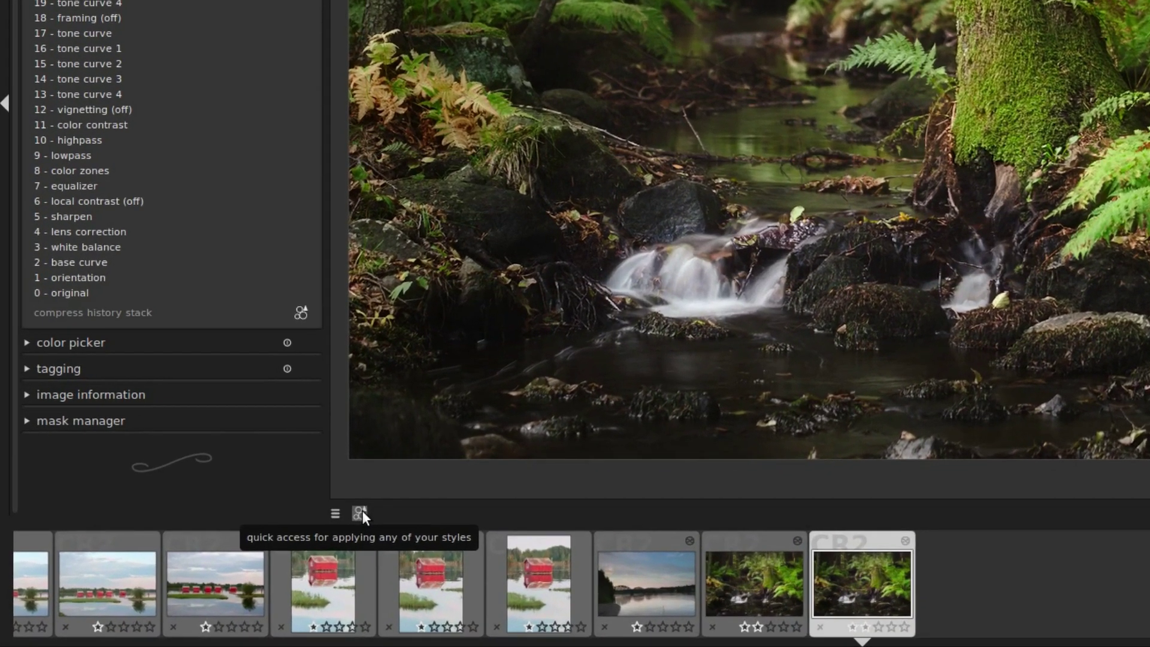
pyautogui.click(241, 557)
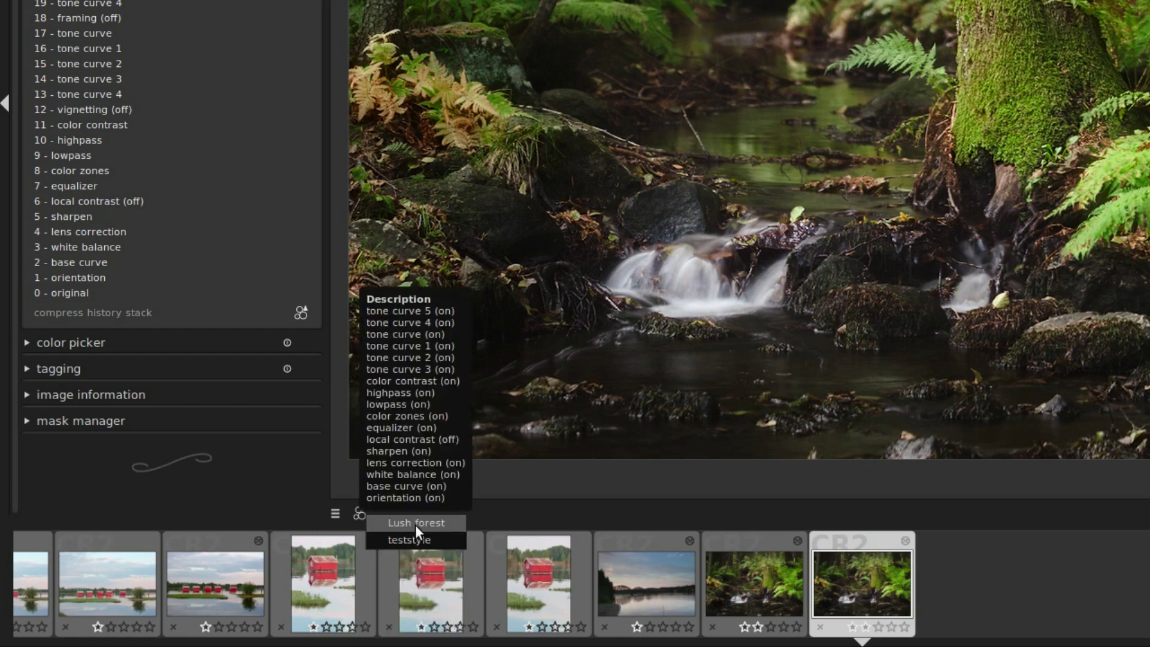
# Step: Open the red boathouse photo from the filmstrip and apply the Lush forest style to it
pyautogui.click(536, 510)
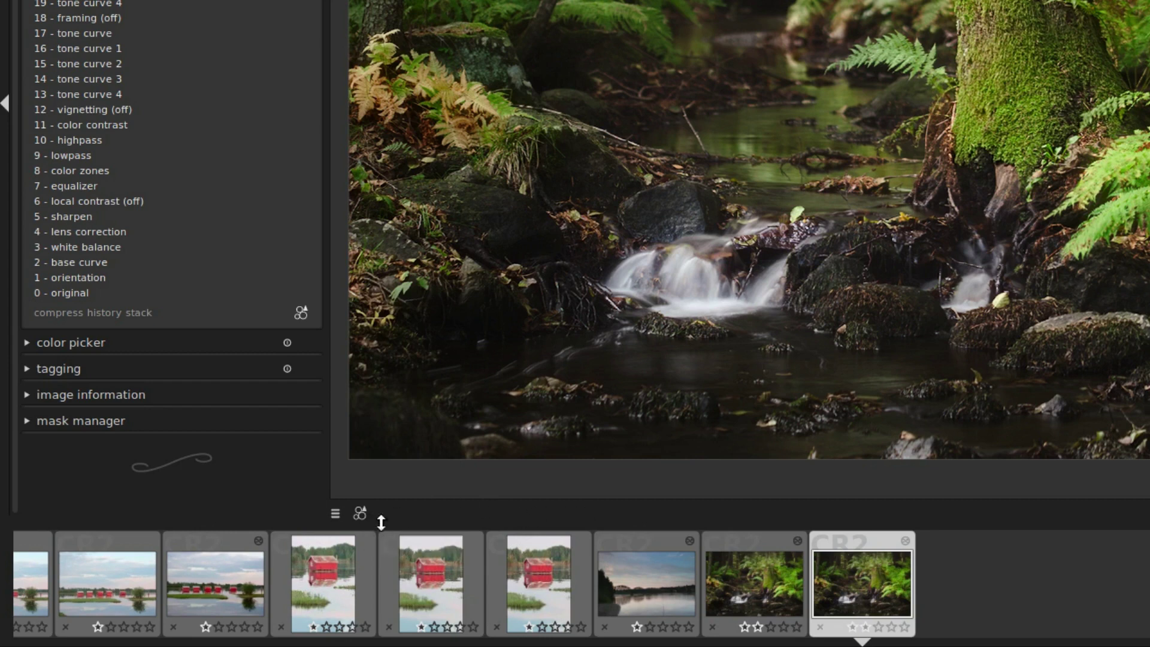
pyautogui.click(318, 585)
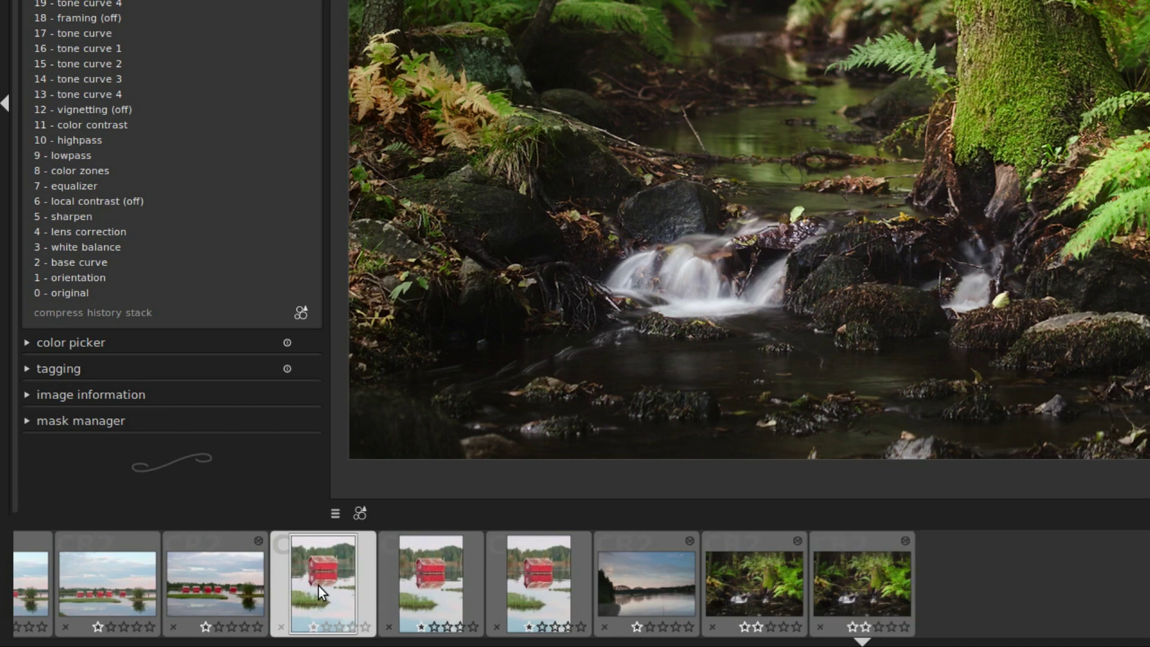
pyautogui.doubleClick(318, 585)
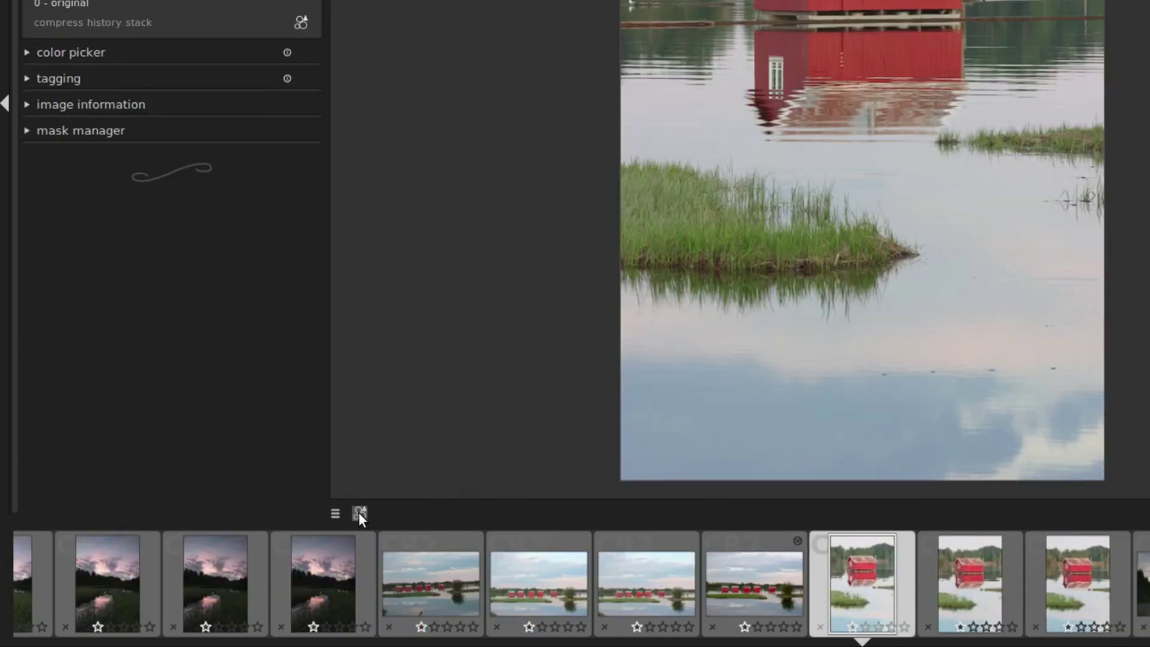
pyautogui.click(359, 513)
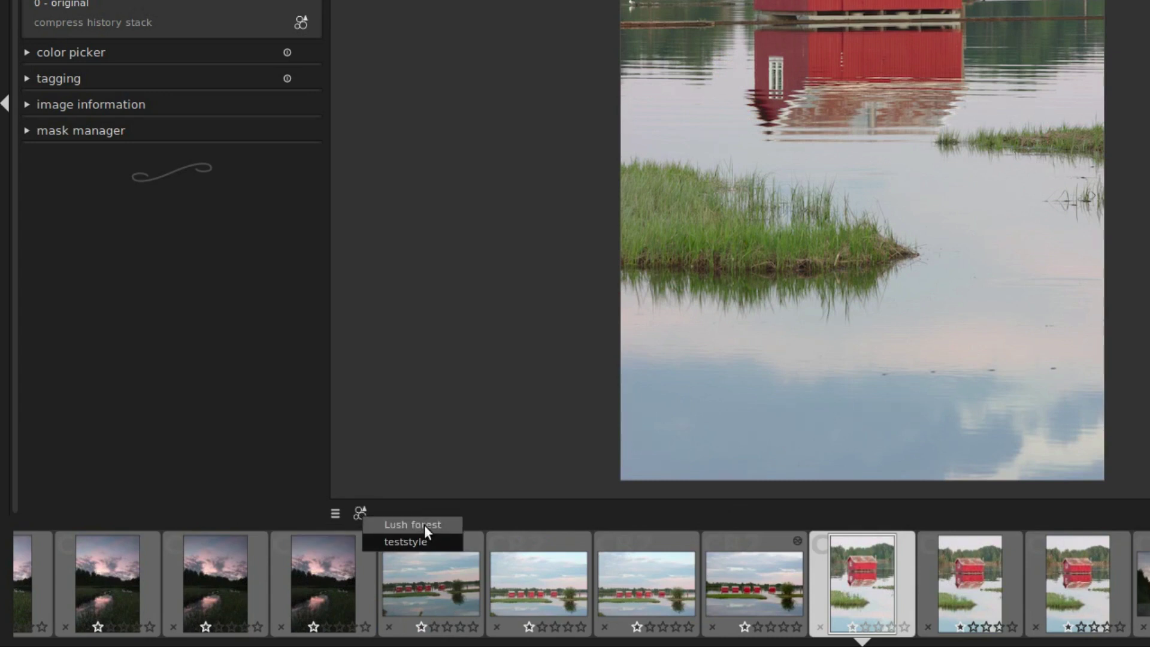
pyautogui.moveTo(424, 524)
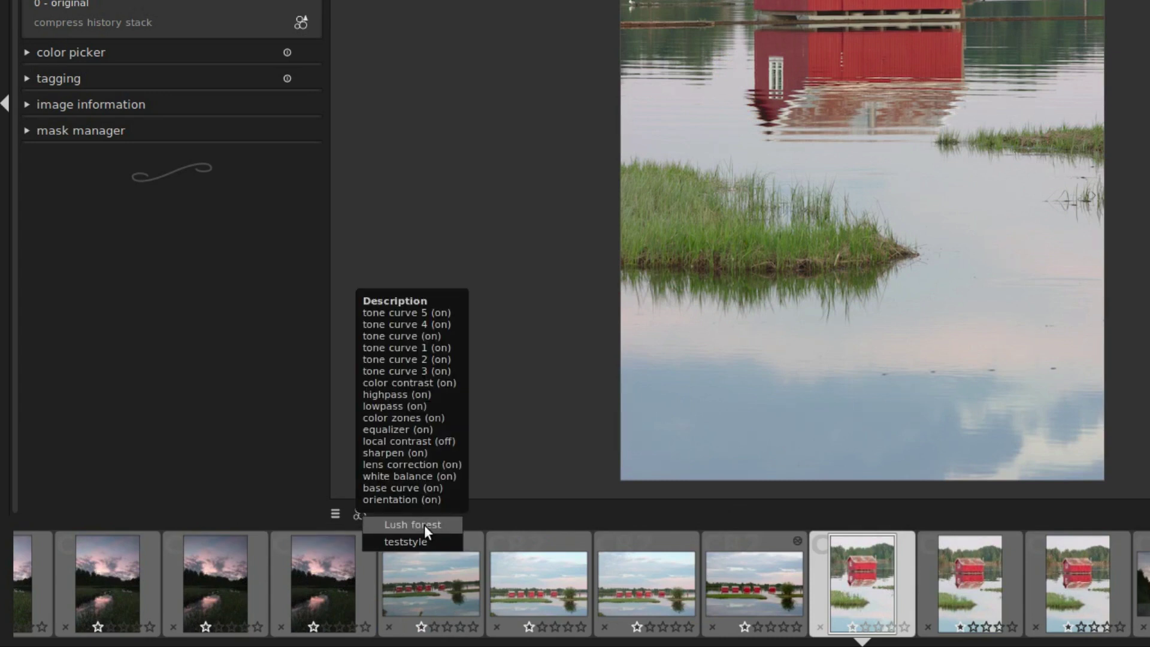
pyautogui.click(424, 524)
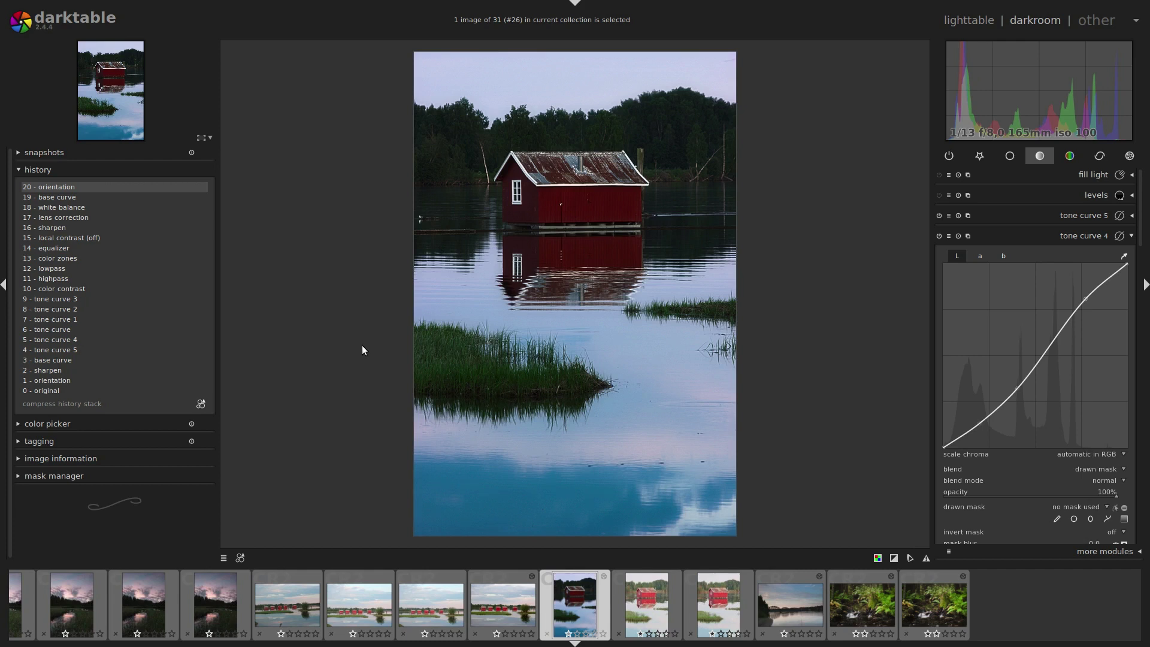
pyautogui.click(974, 20)
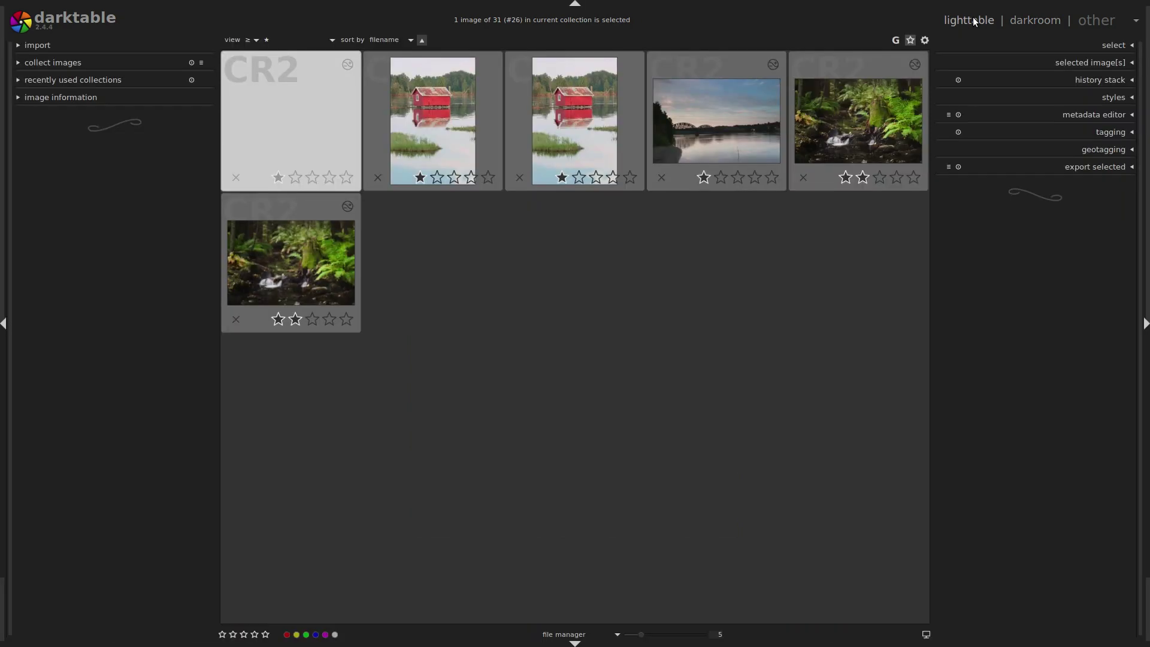
# Step: In the lighttable styles module, apply Lush forest to the selected pink-sky photos
pyautogui.click(1087, 96)
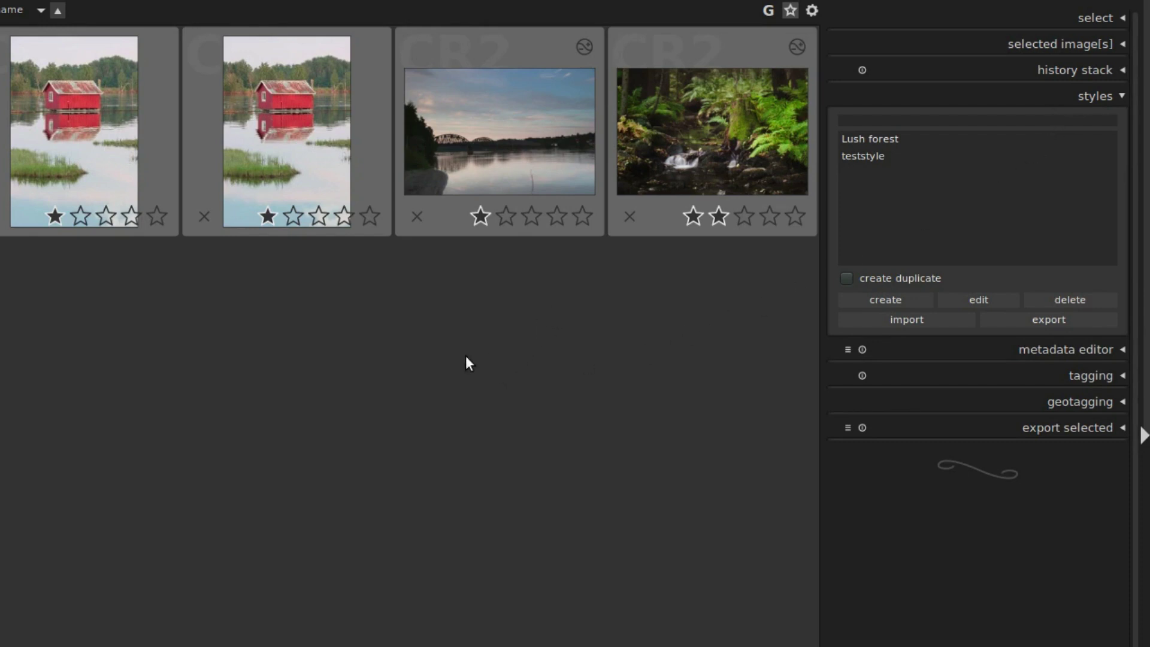
pyautogui.scroll(3, 468, 355)
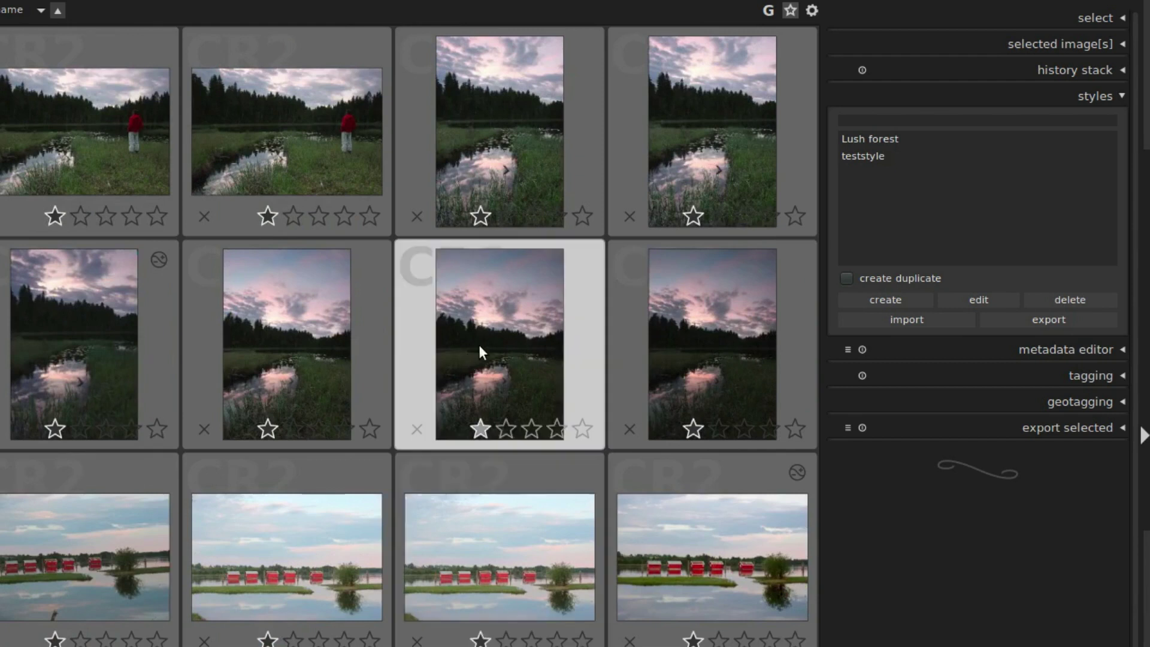
pyautogui.click(289, 317)
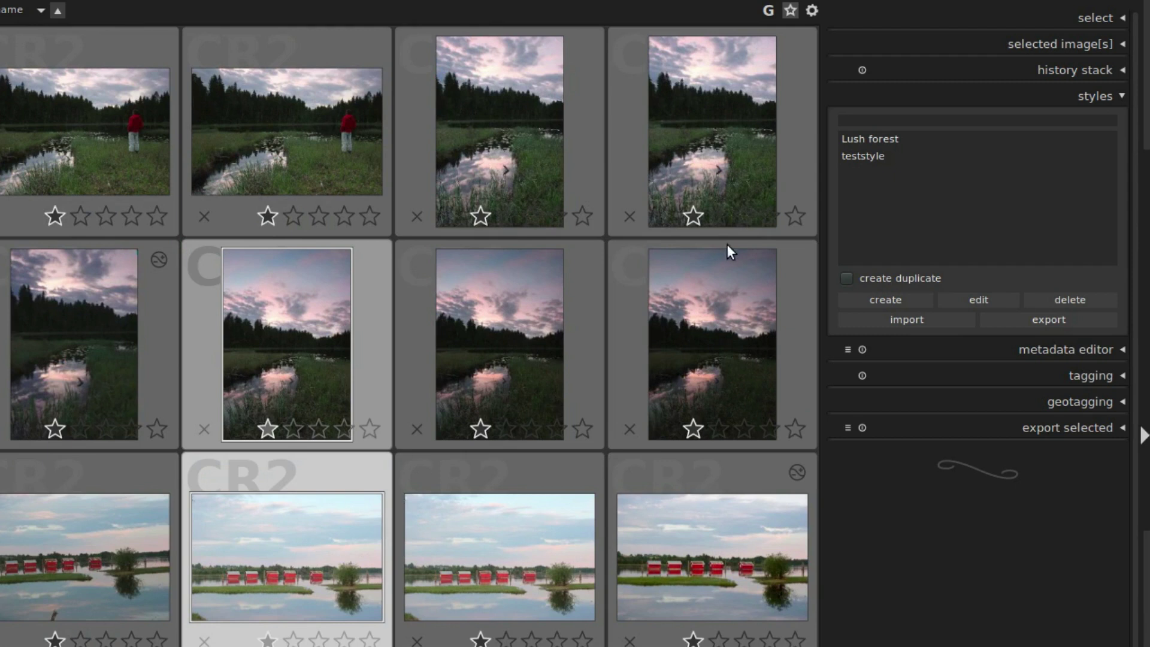
pyautogui.doubleClick(886, 139)
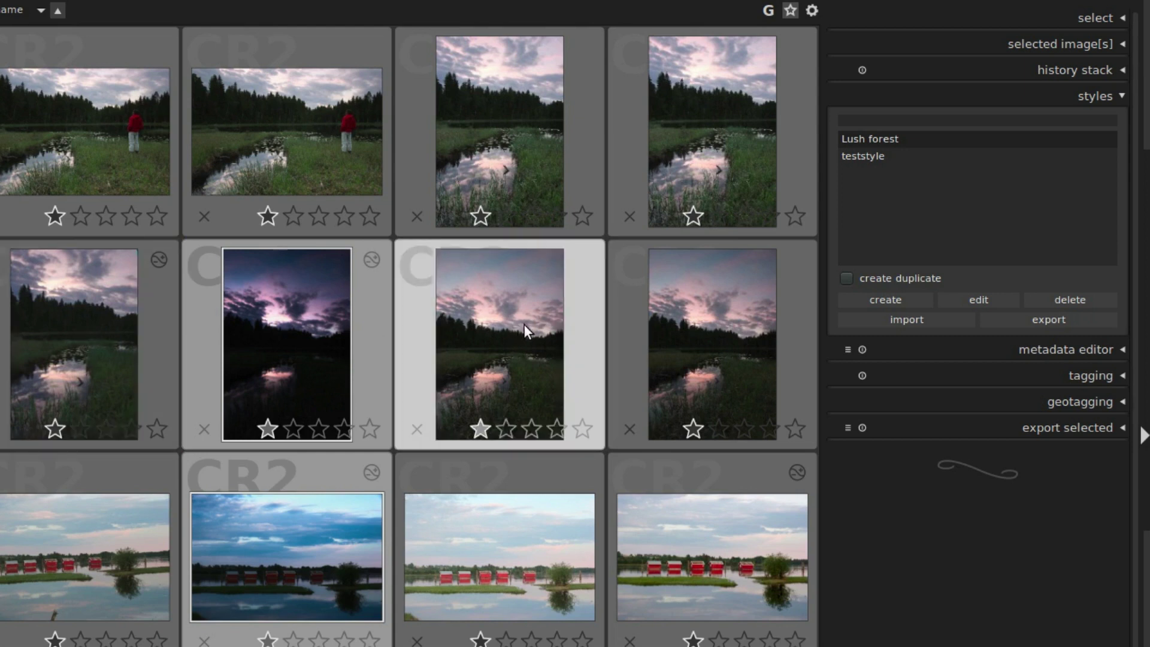
# Step: Apply teststyle to the next pink-sky photo with create duplicate enabled
pyautogui.click(501, 323)
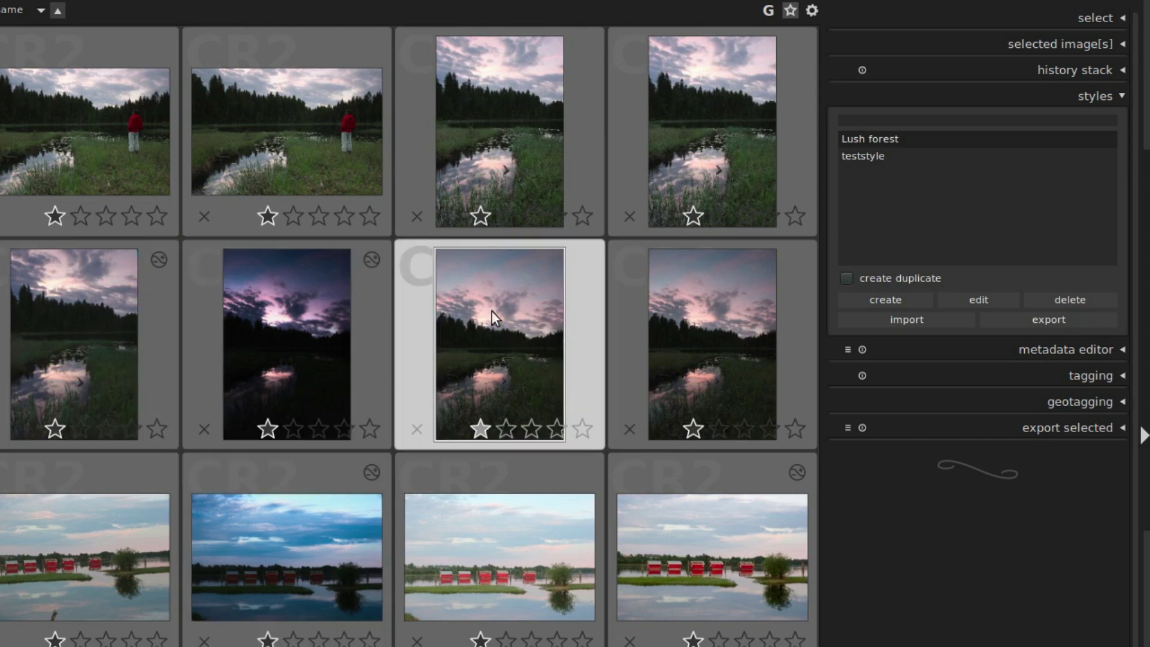
pyautogui.click(846, 277)
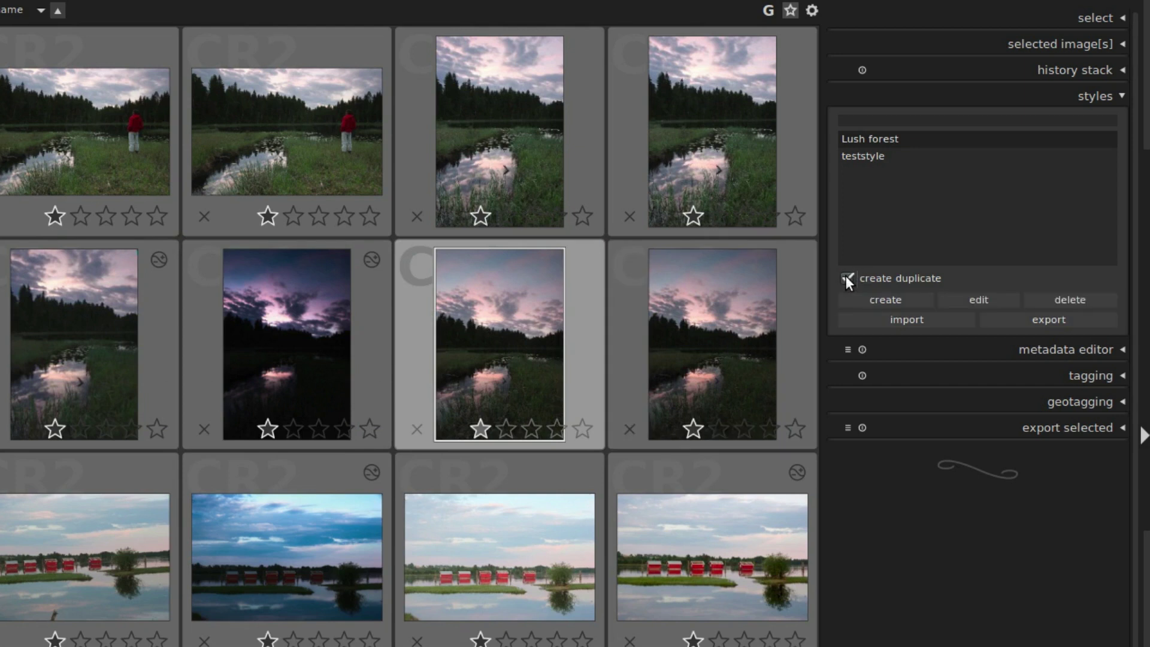
pyautogui.doubleClick(872, 156)
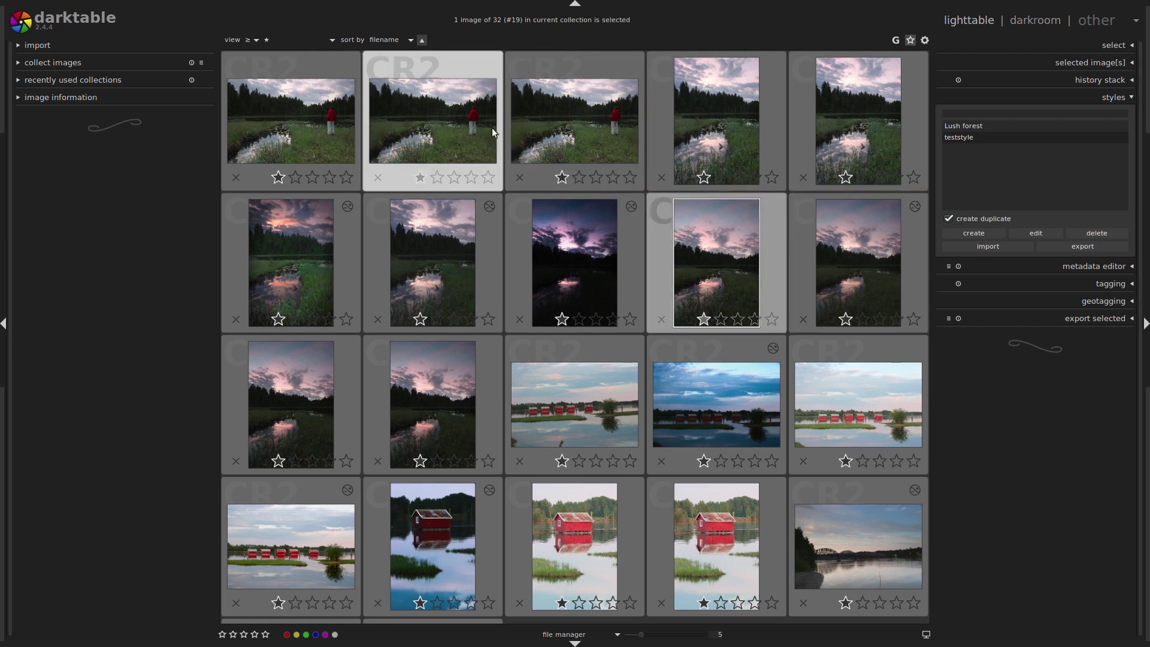
# Step: Select the dusky pond photo at row 2, column 1 and start a new style from it
pyautogui.click(292, 256)
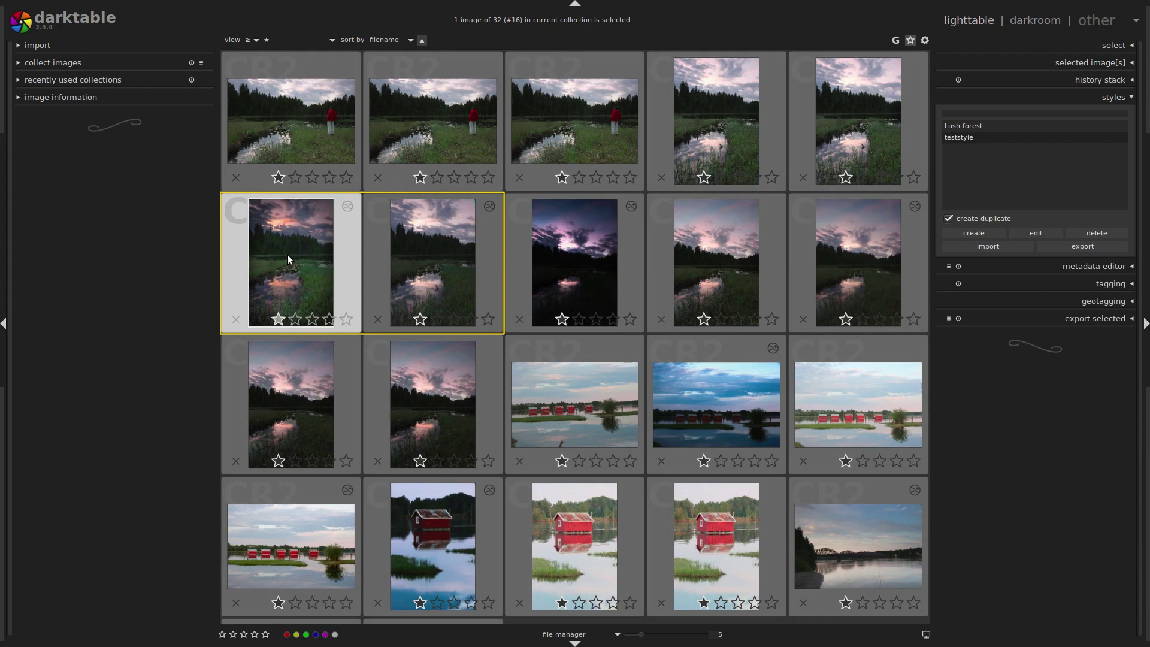
pyautogui.click(974, 233)
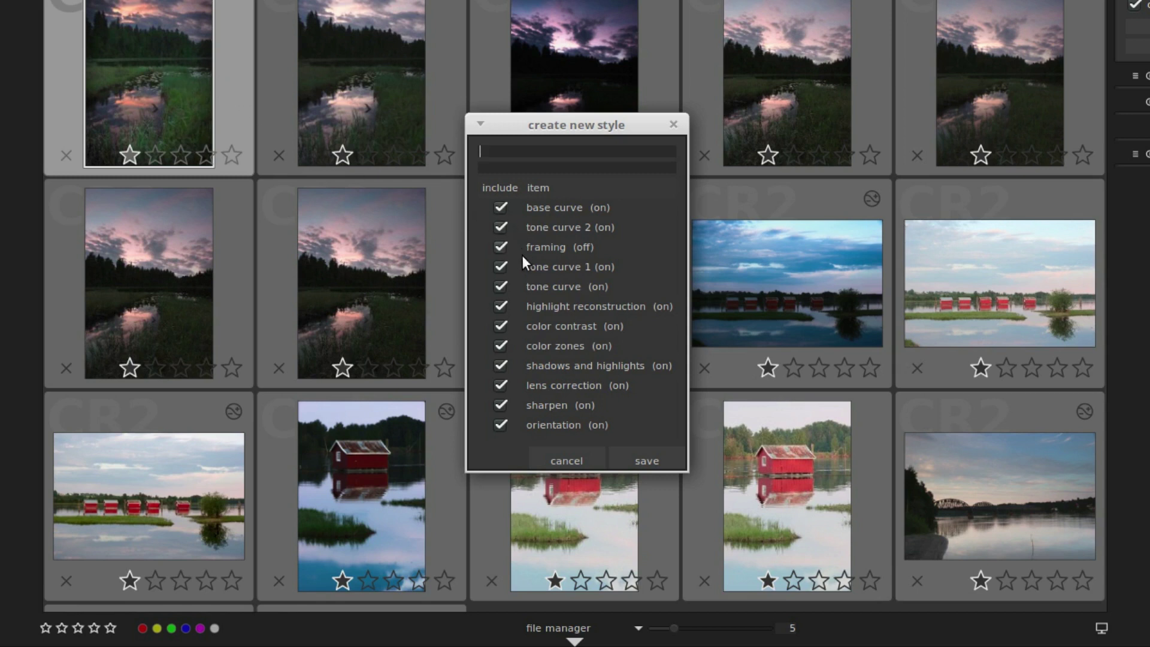
# Step: Save a style named 'Sunset' that leaves out orientation and sharpen
pyautogui.click(500, 425)
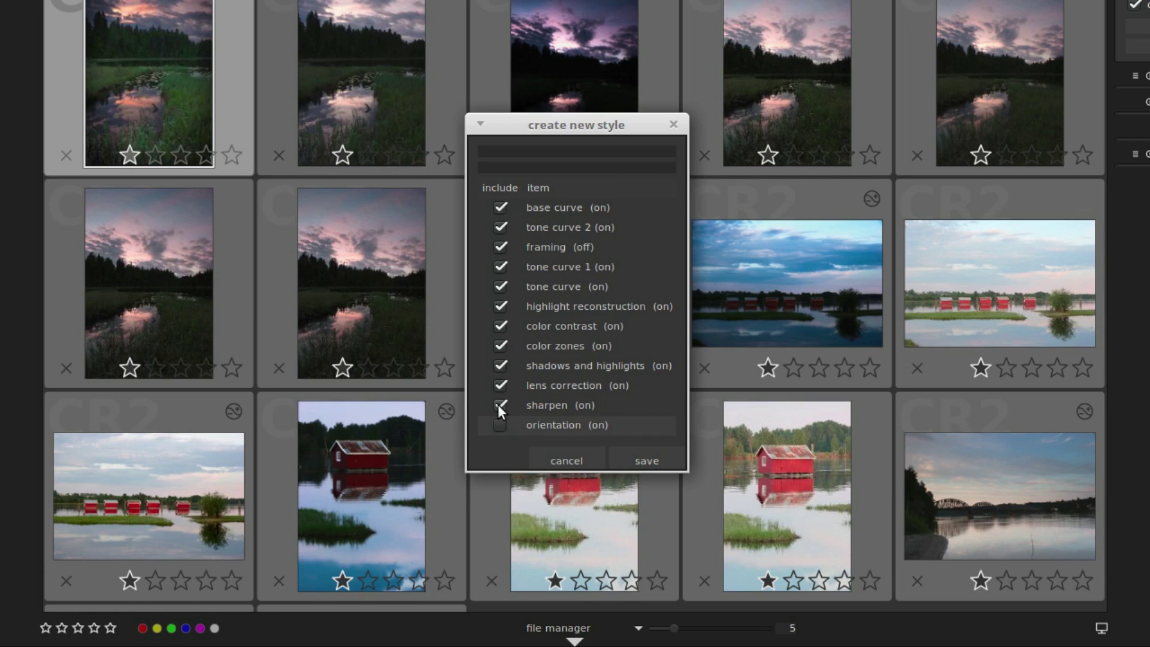
pyautogui.click(500, 406)
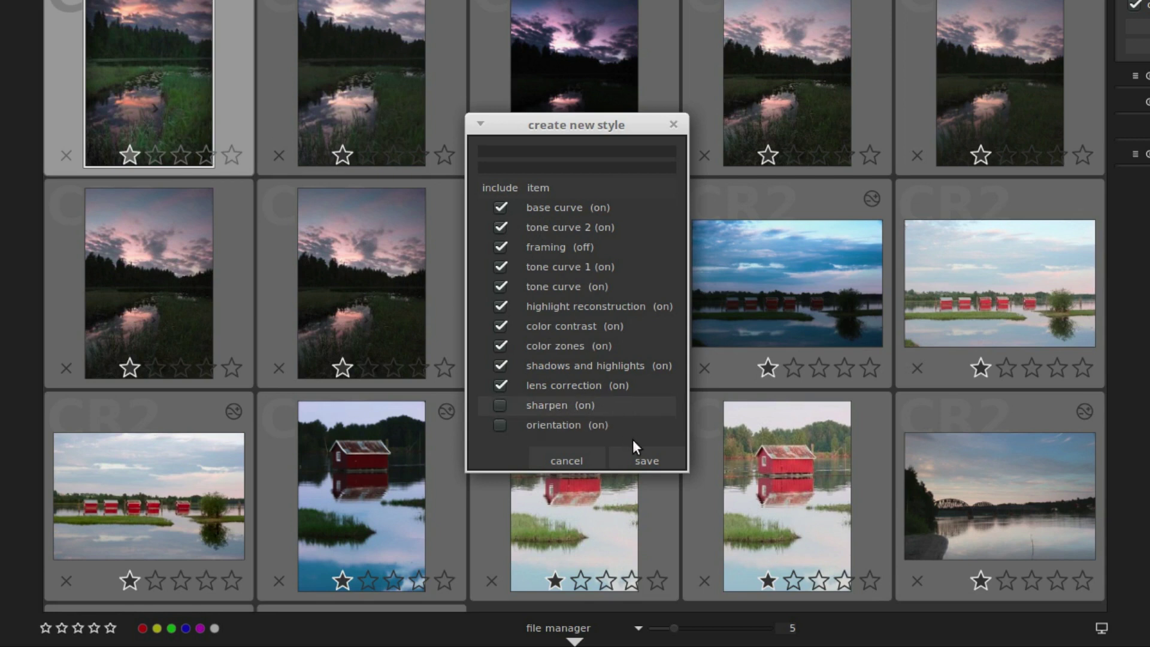
pyautogui.click(539, 151)
pyautogui.write('Sunset')
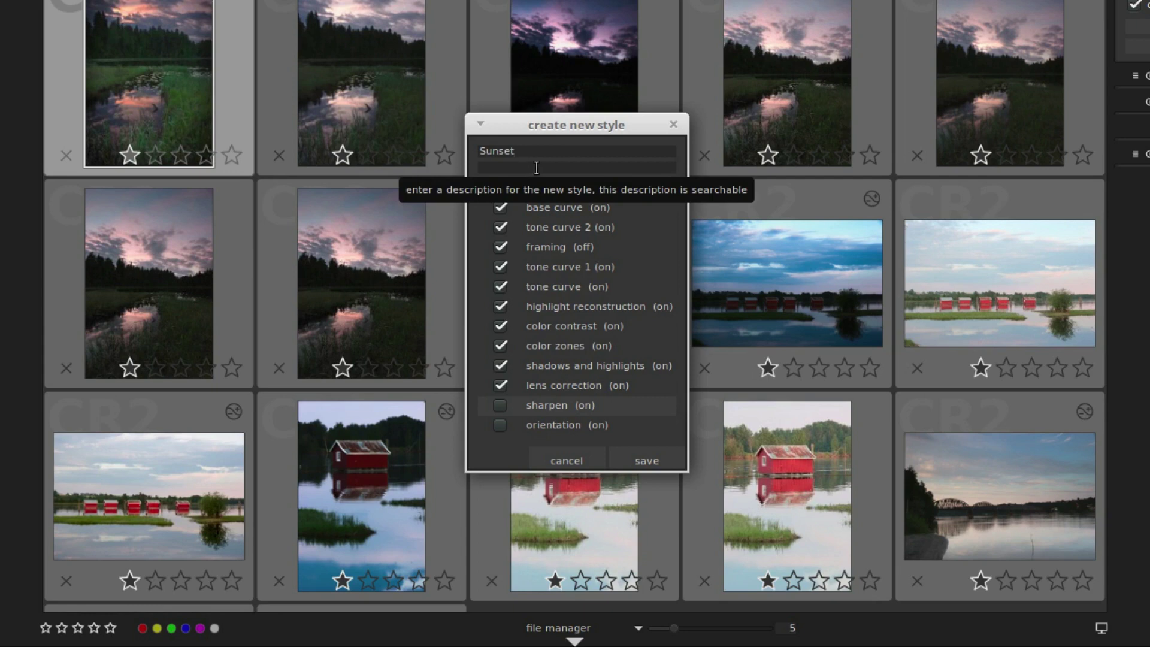
pyautogui.click(654, 457)
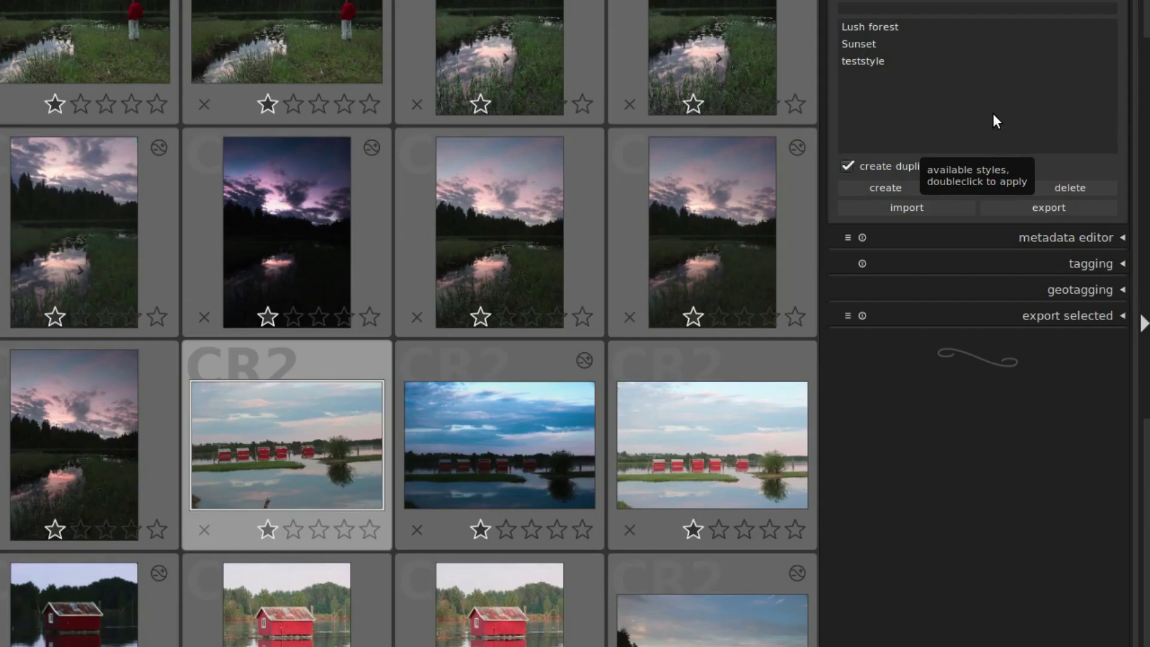
# Step: Edit Sunset into 'Sunset 2' without tone curve 2 and color contrast, as a duplicate style
pyautogui.click(869, 43)
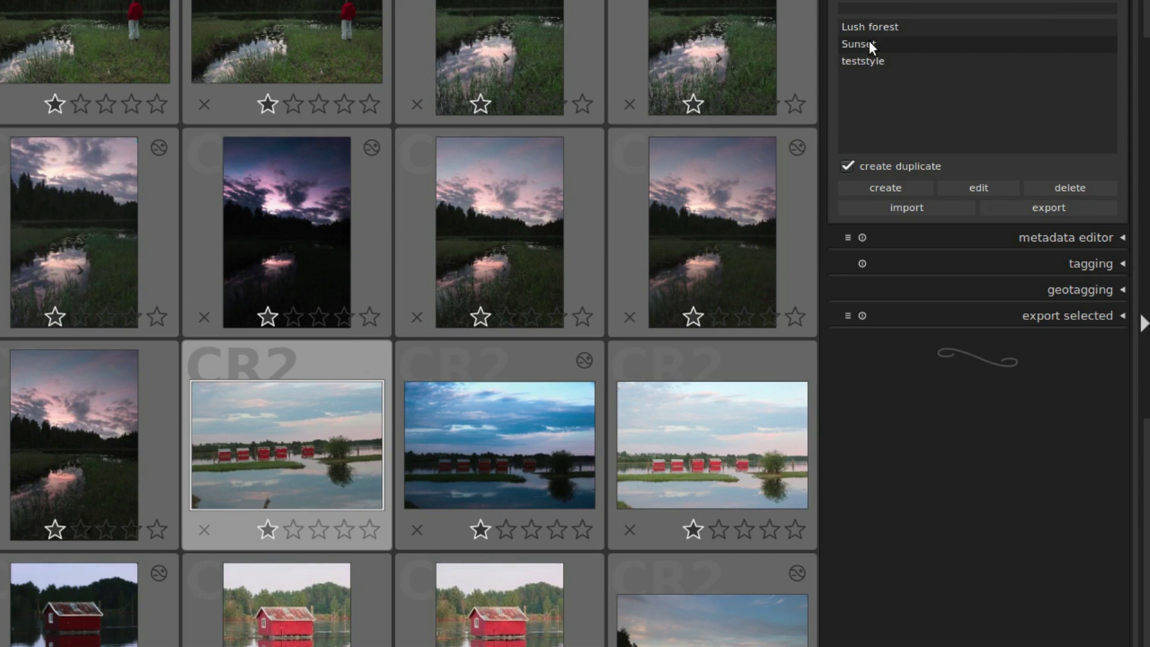
pyautogui.click(983, 189)
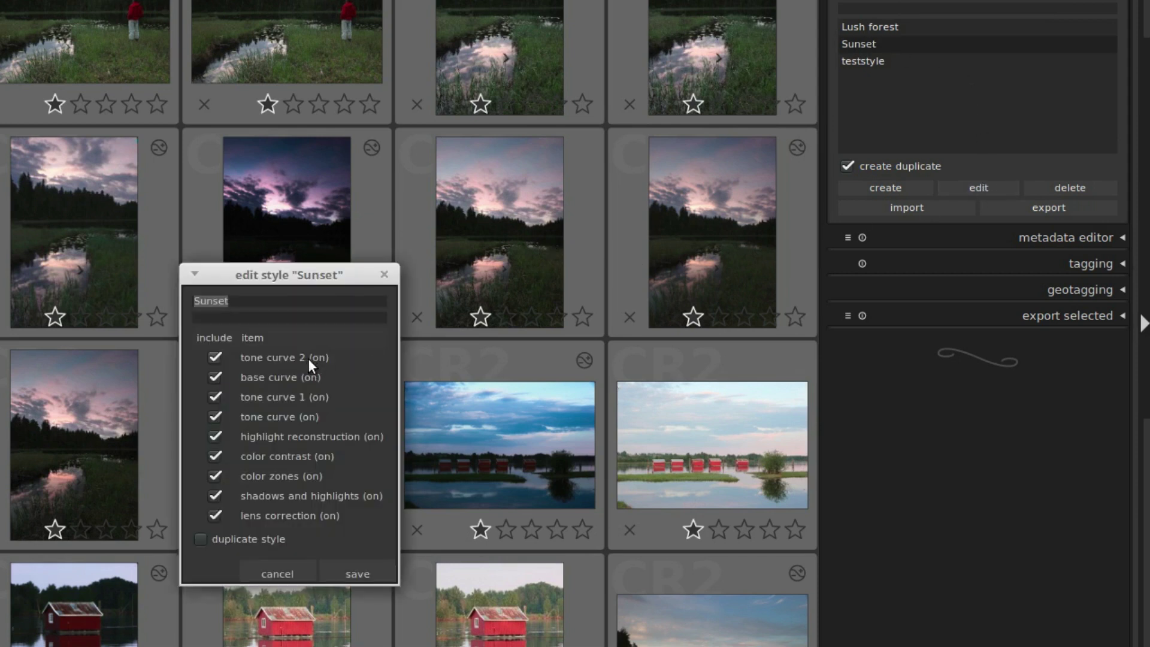
pyautogui.click(262, 301)
pyautogui.write('2')
pyautogui.click(214, 358)
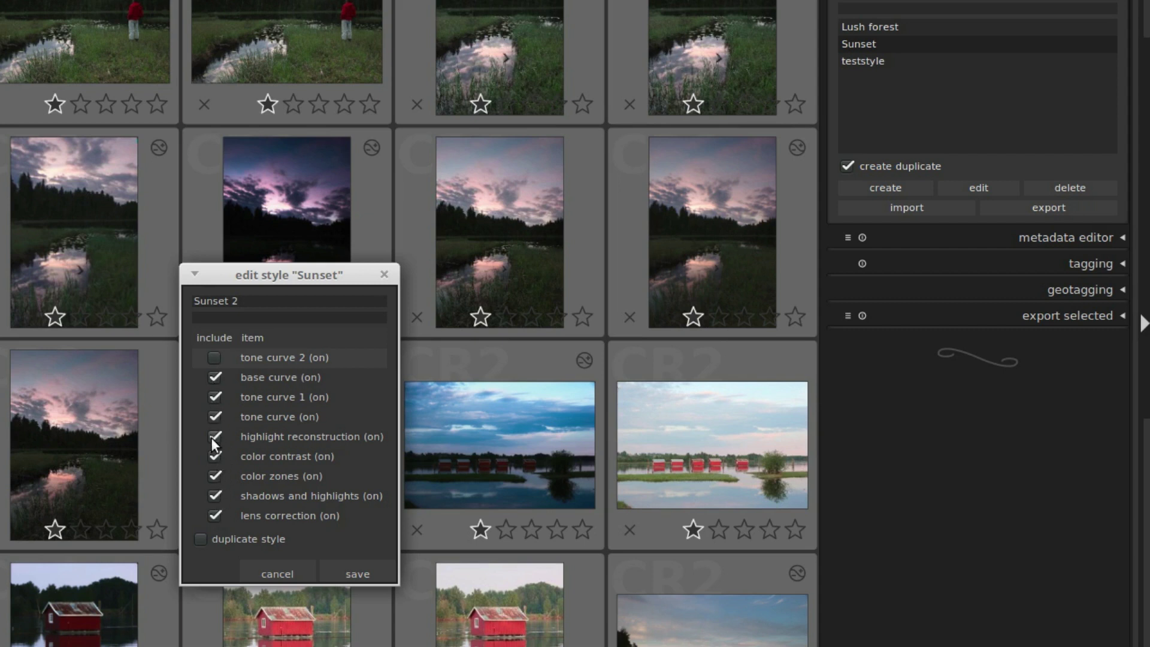
pyautogui.click(214, 455)
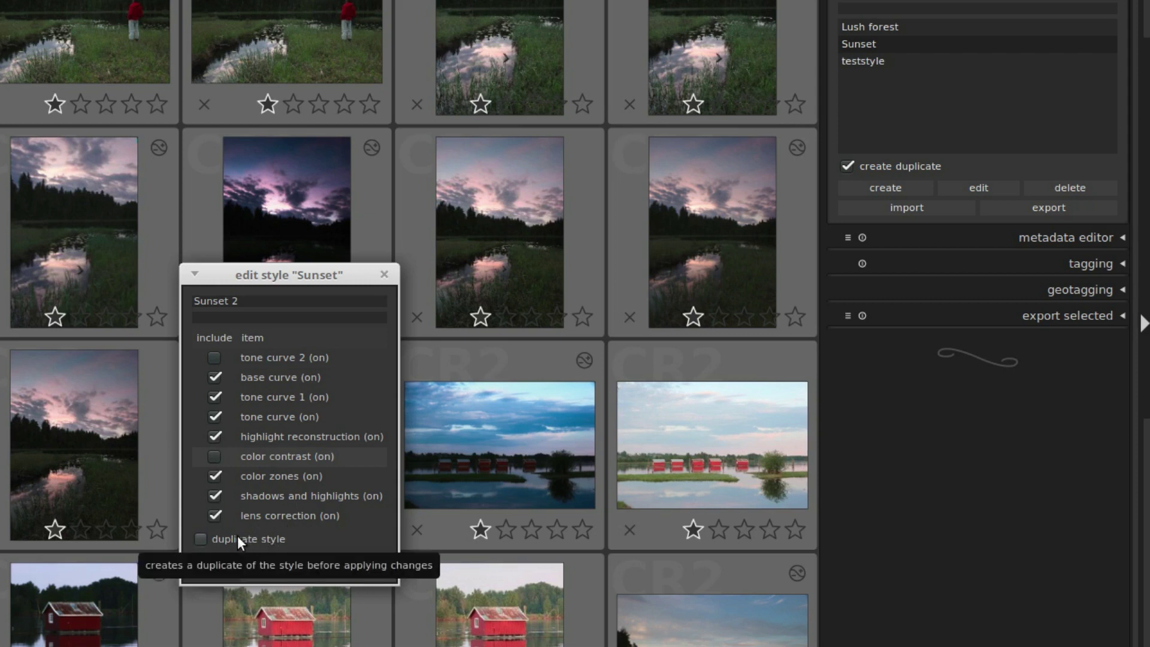
pyautogui.click(200, 539)
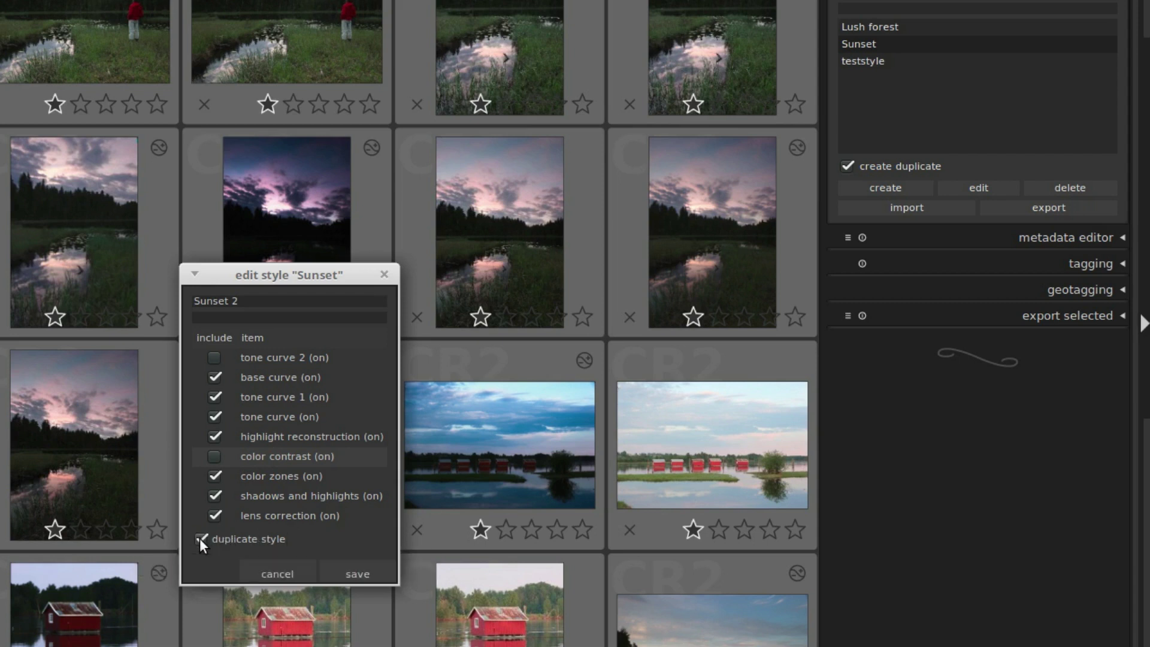
# Step: Save the Sunset 2 duplicate, then delete the Sunset 2 style
pyautogui.click(357, 573)
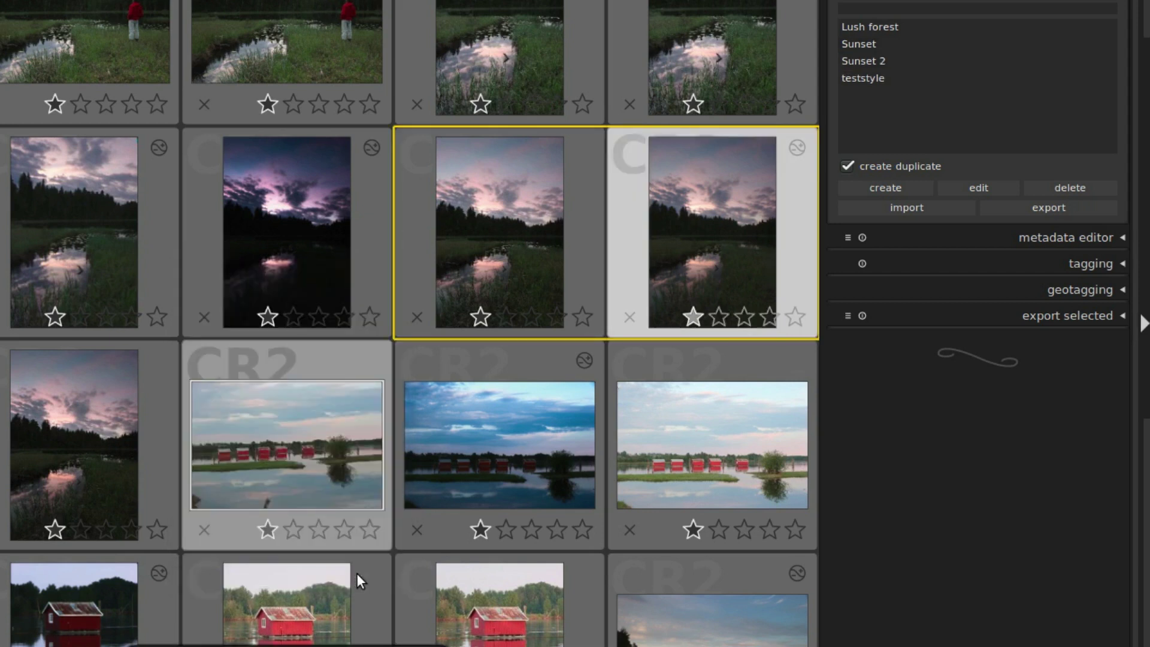
pyautogui.click(870, 62)
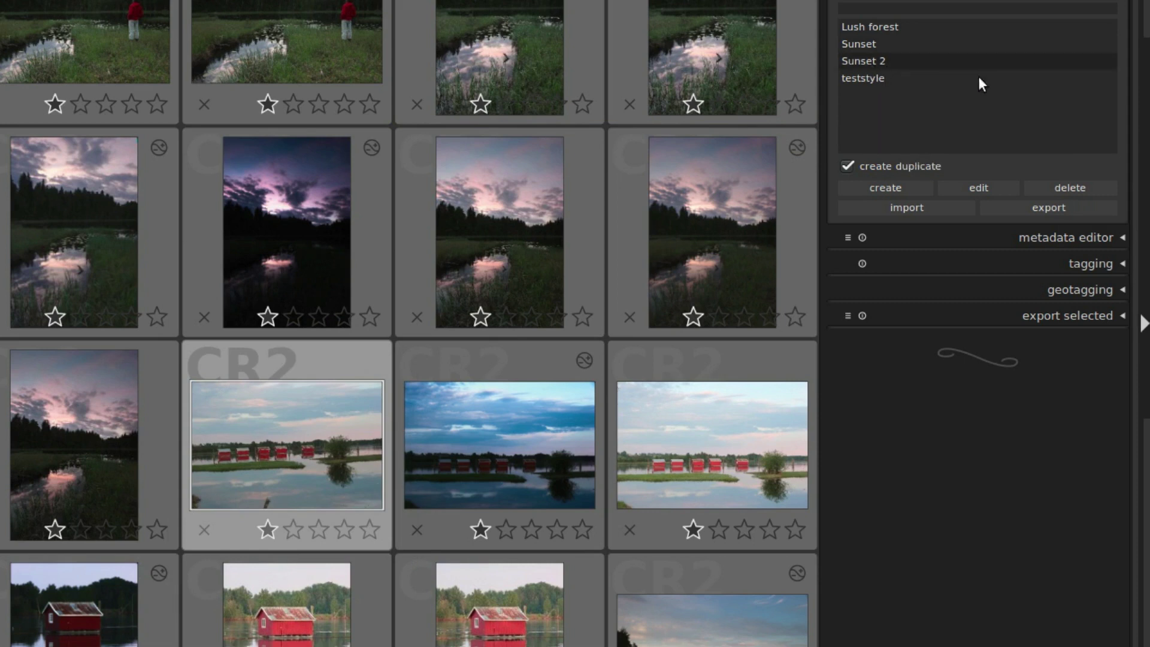
pyautogui.click(1076, 187)
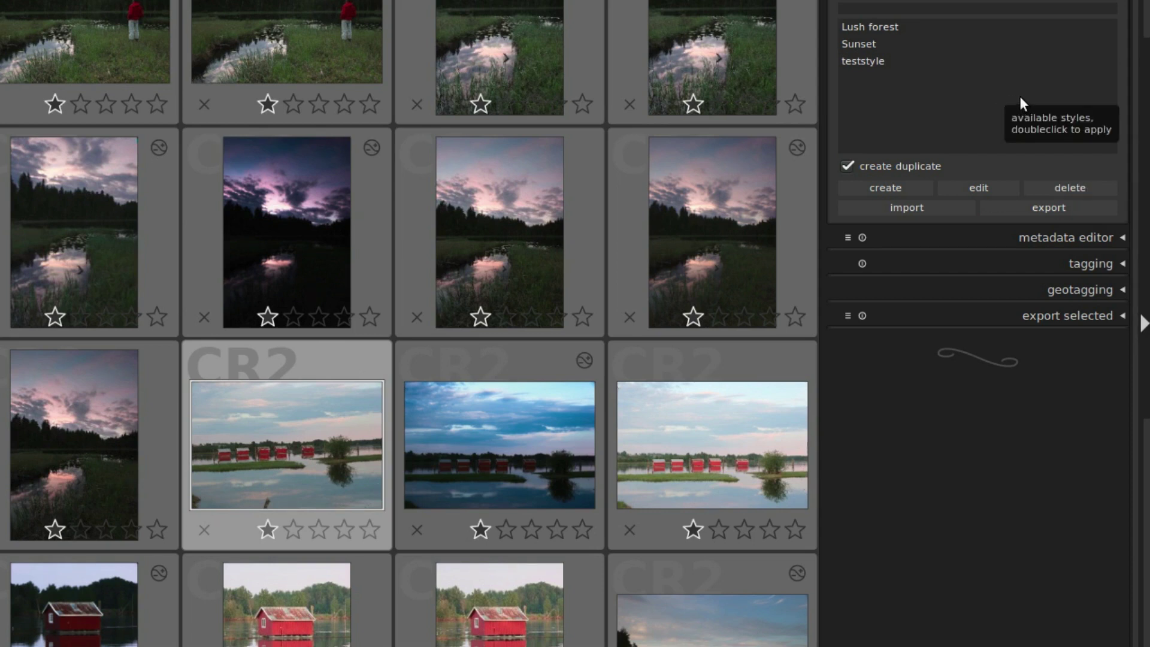
# Step: Import the portrait .dtstyle file from the Nedlastinger folder
pyautogui.click(911, 208)
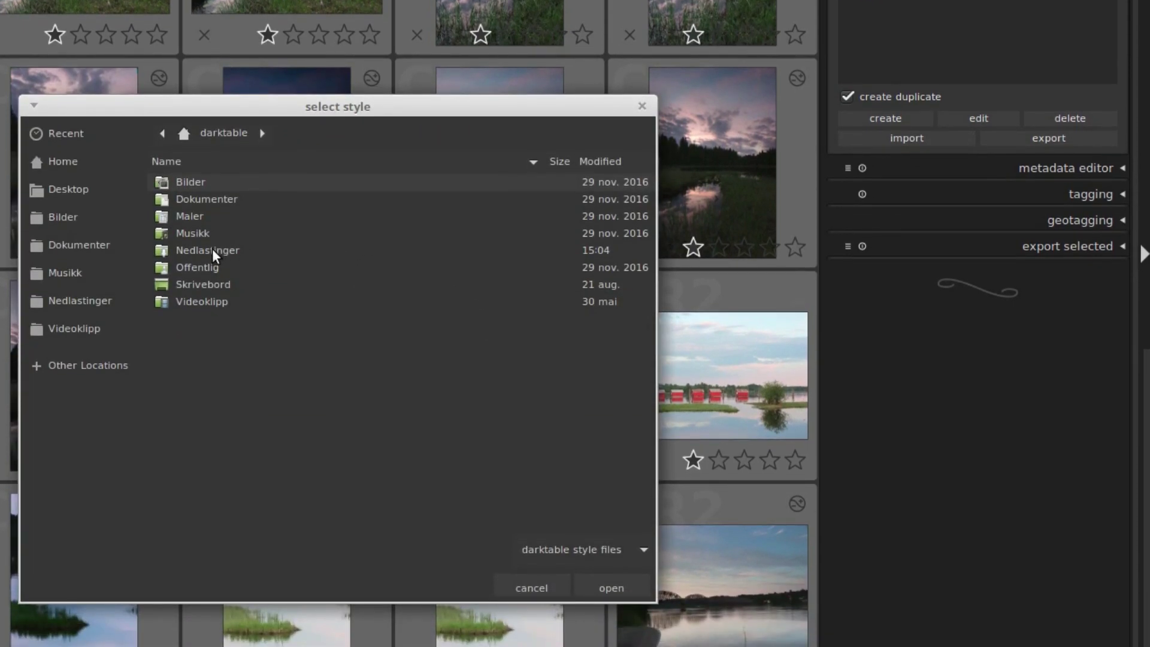
pyautogui.click(212, 249)
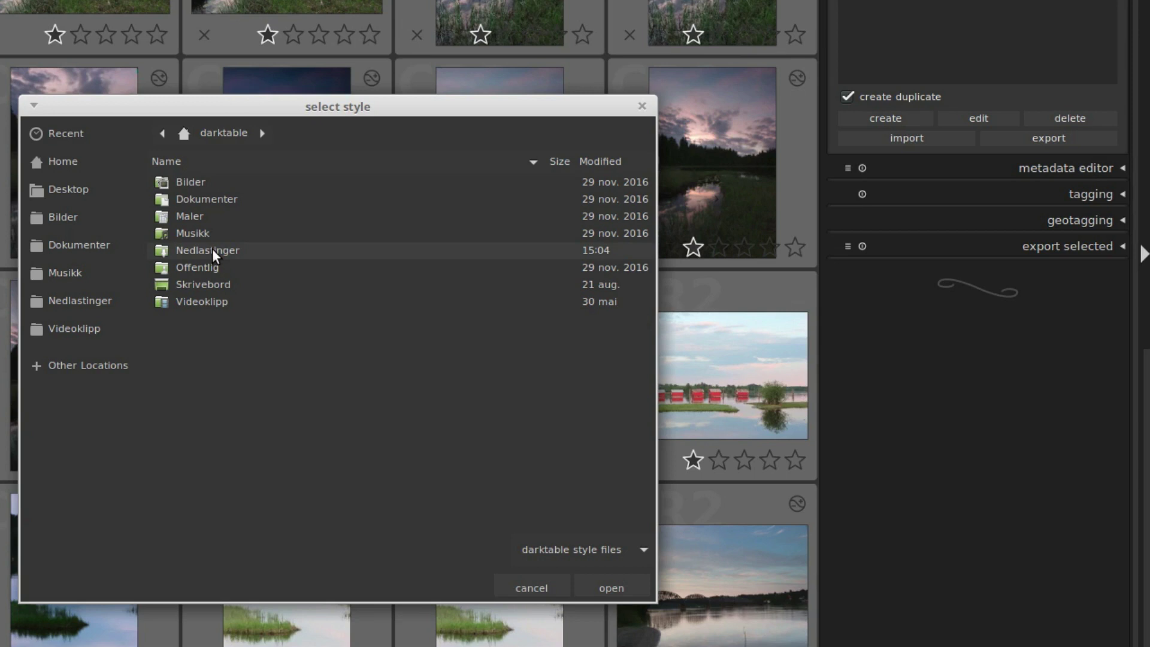
pyautogui.doubleClick(212, 249)
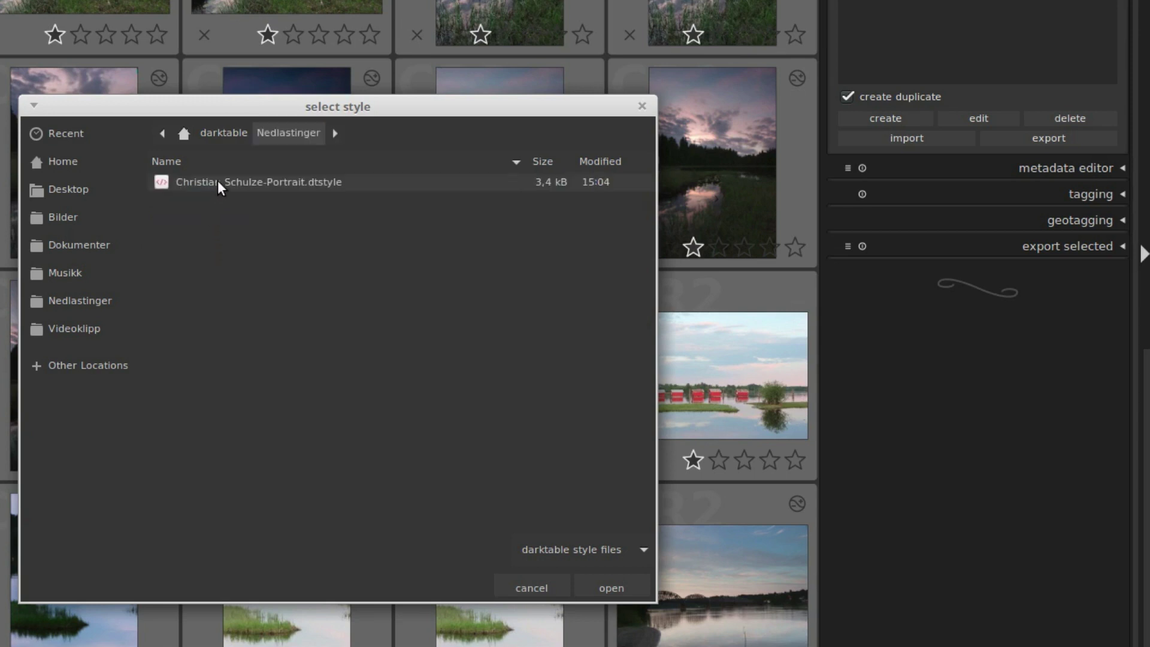
pyautogui.click(610, 587)
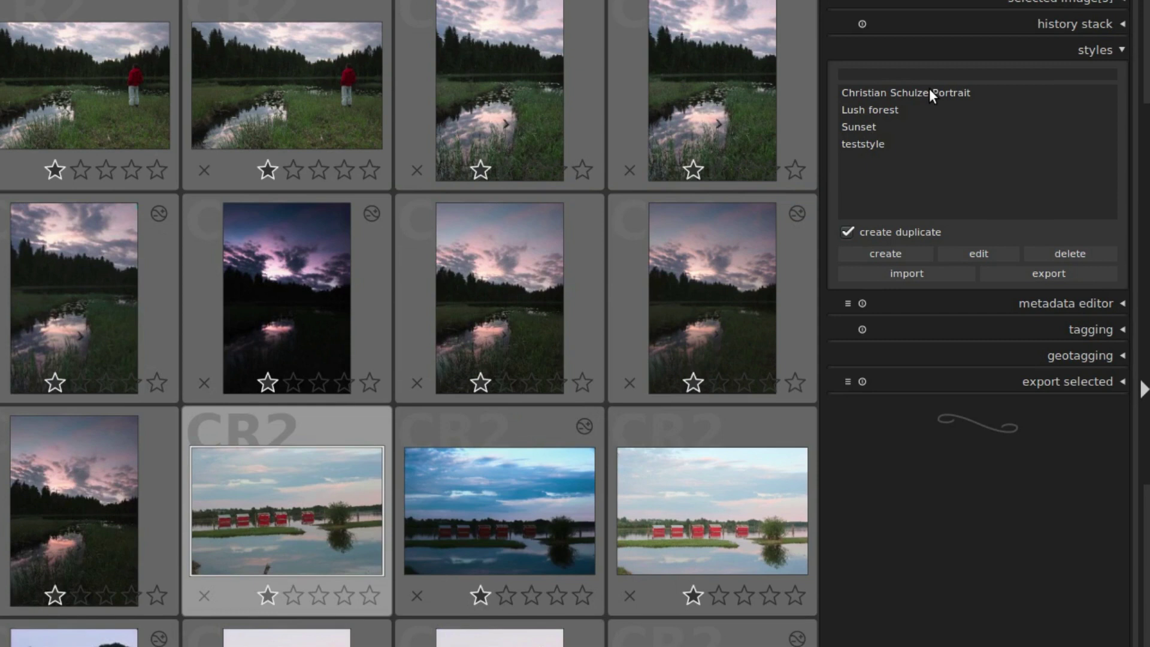
pyautogui.moveTo(937, 91)
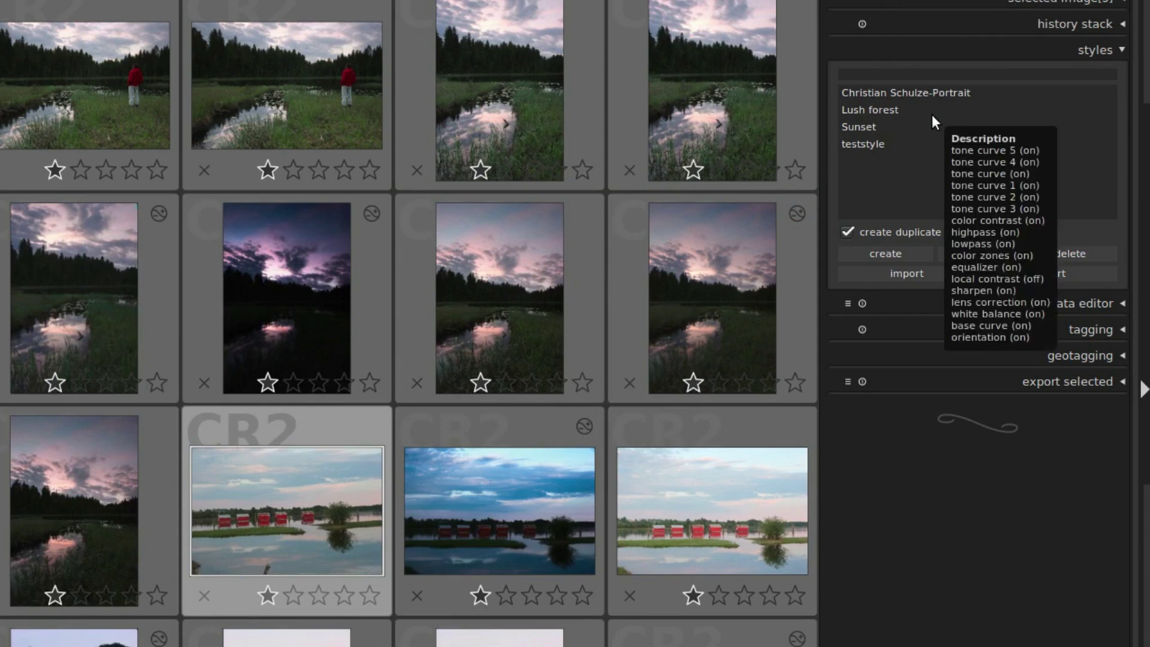
# Step: Export the Lush forest style as a file saved to the Desktop folder
pyautogui.click(884, 110)
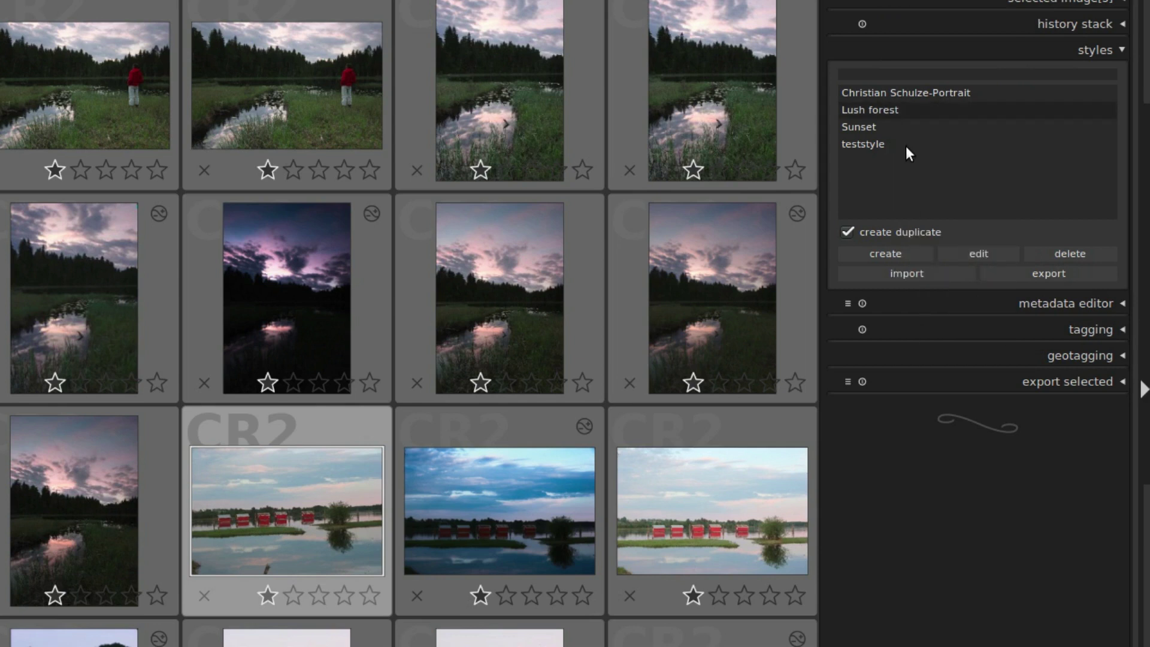
pyautogui.click(1048, 272)
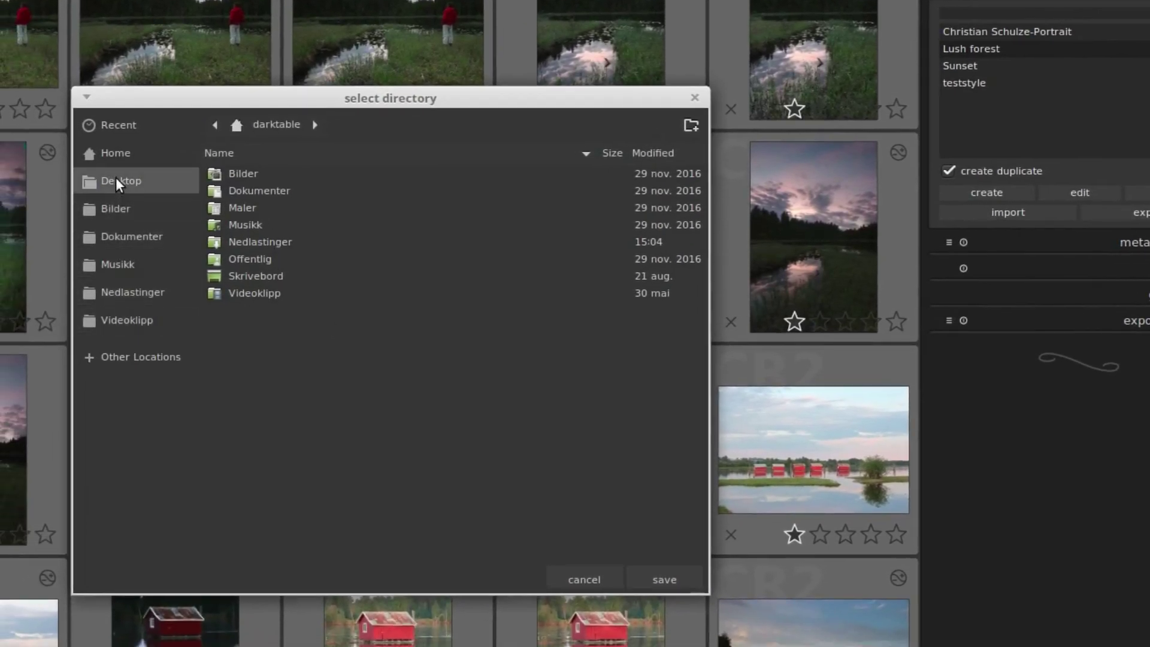
pyautogui.click(117, 180)
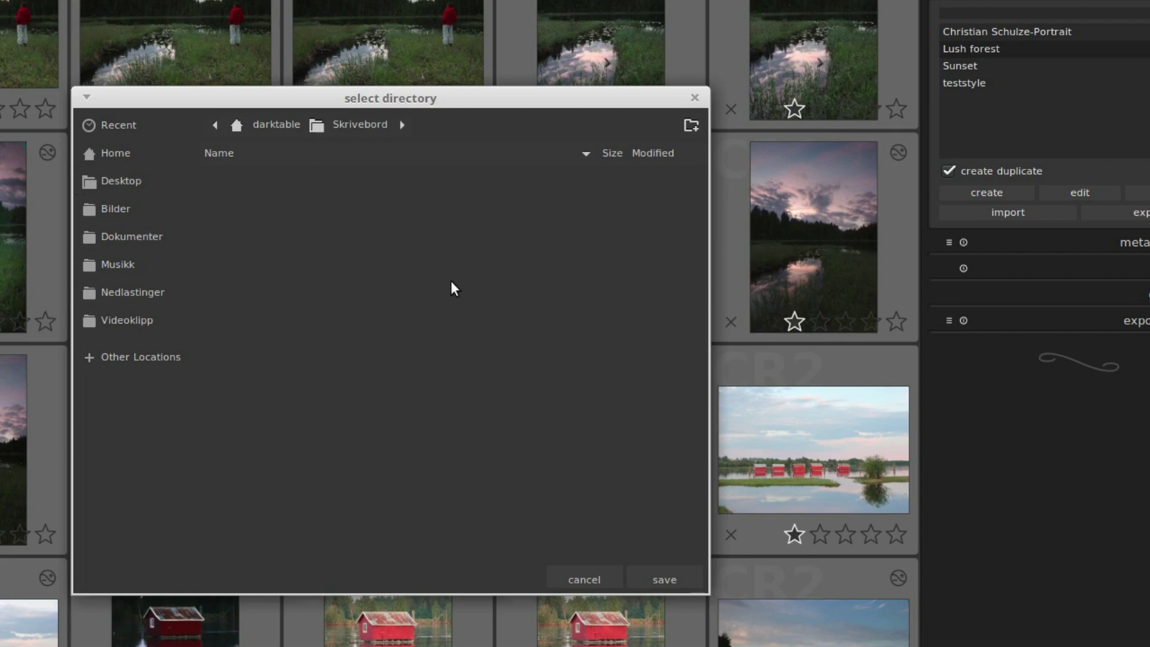
pyautogui.click(667, 579)
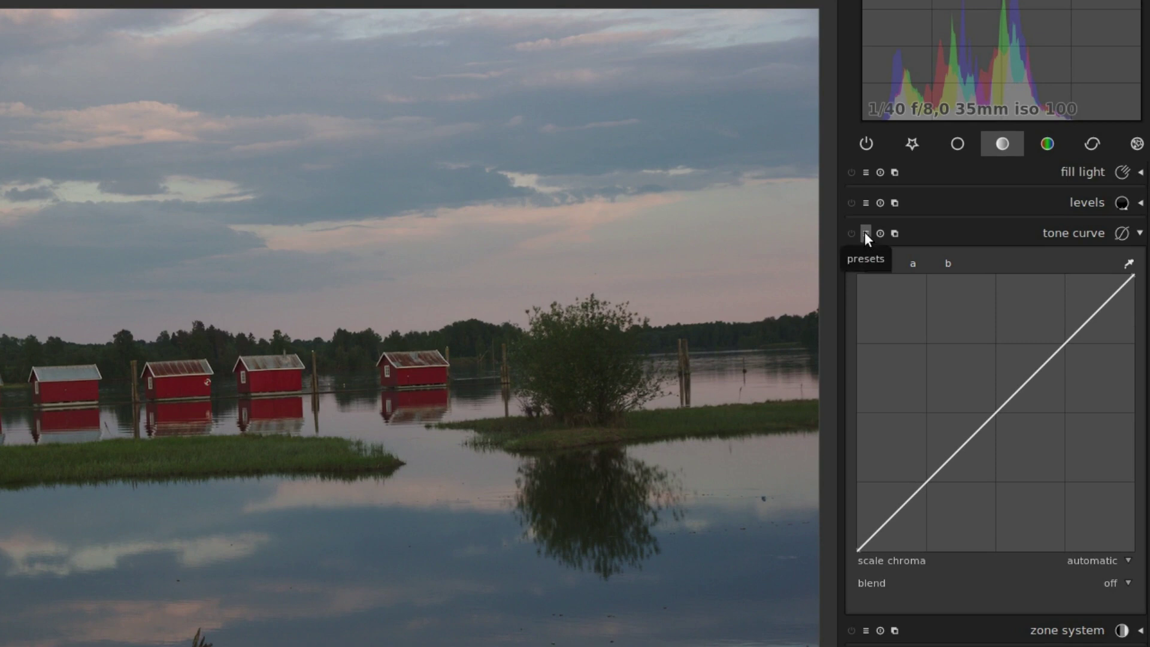
# Step: Bring up the tone curve presets list and apply the high contrast preset
pyautogui.click(865, 234)
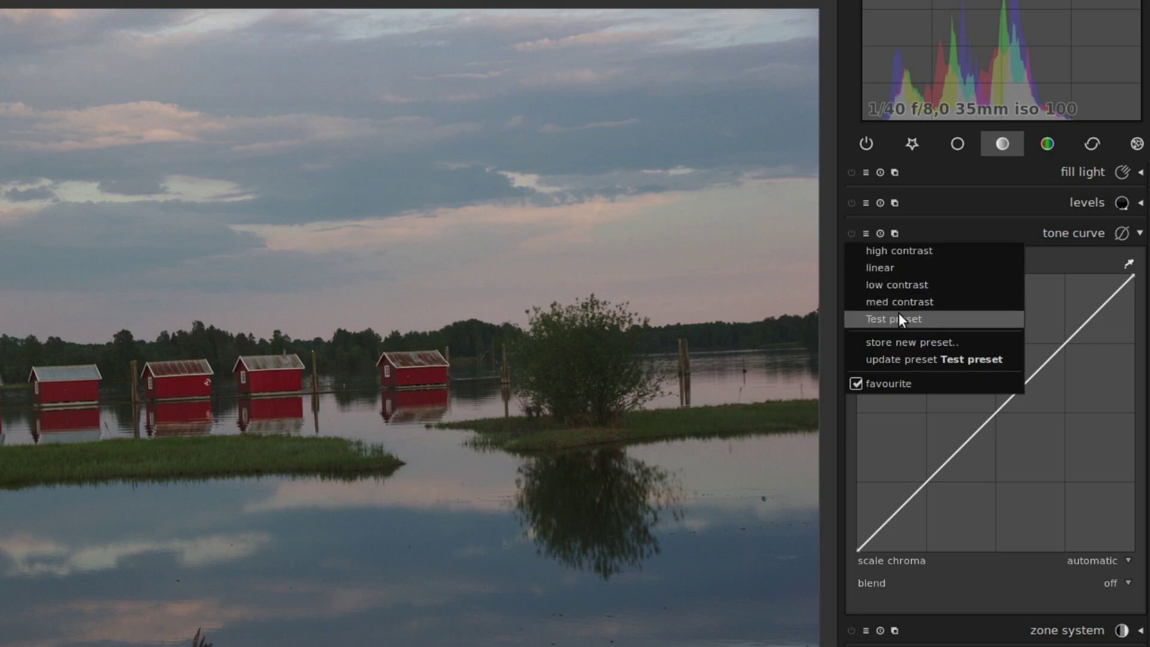
pyautogui.click(941, 230)
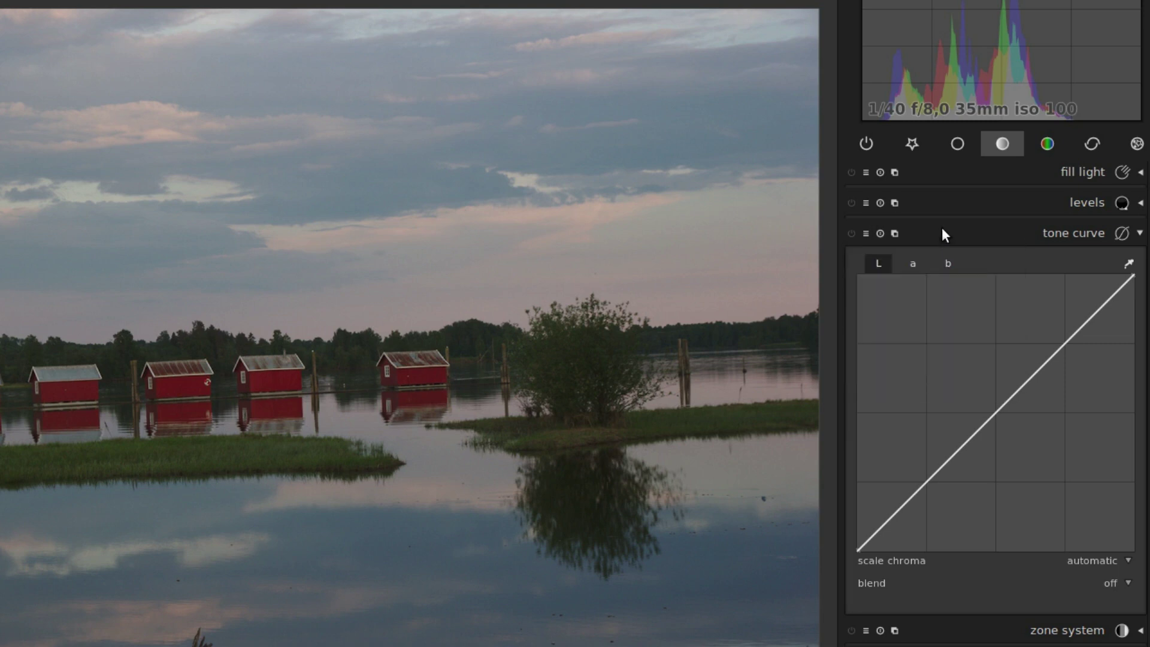
pyautogui.rightClick(954, 228)
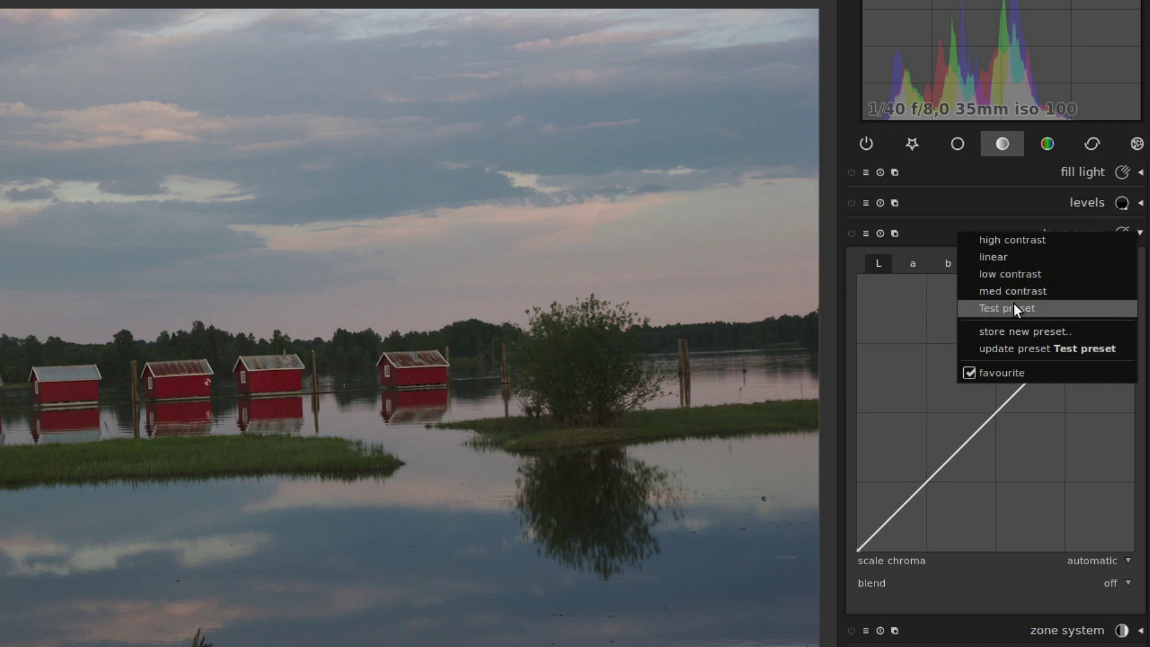
pyautogui.click(935, 229)
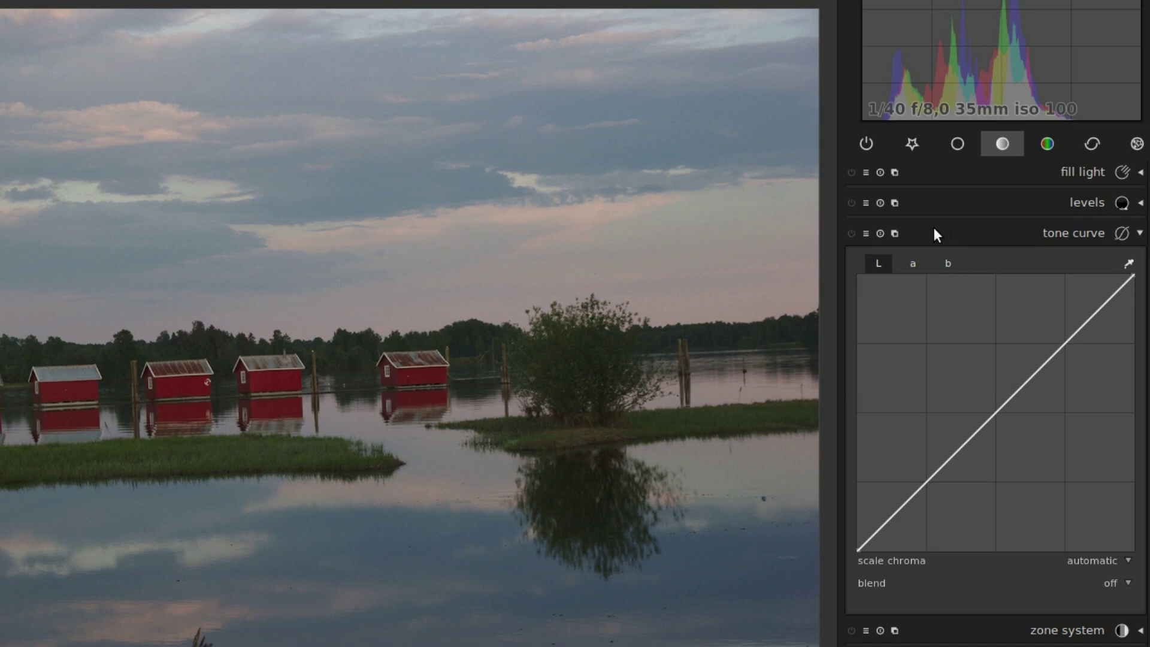
pyautogui.click(865, 233)
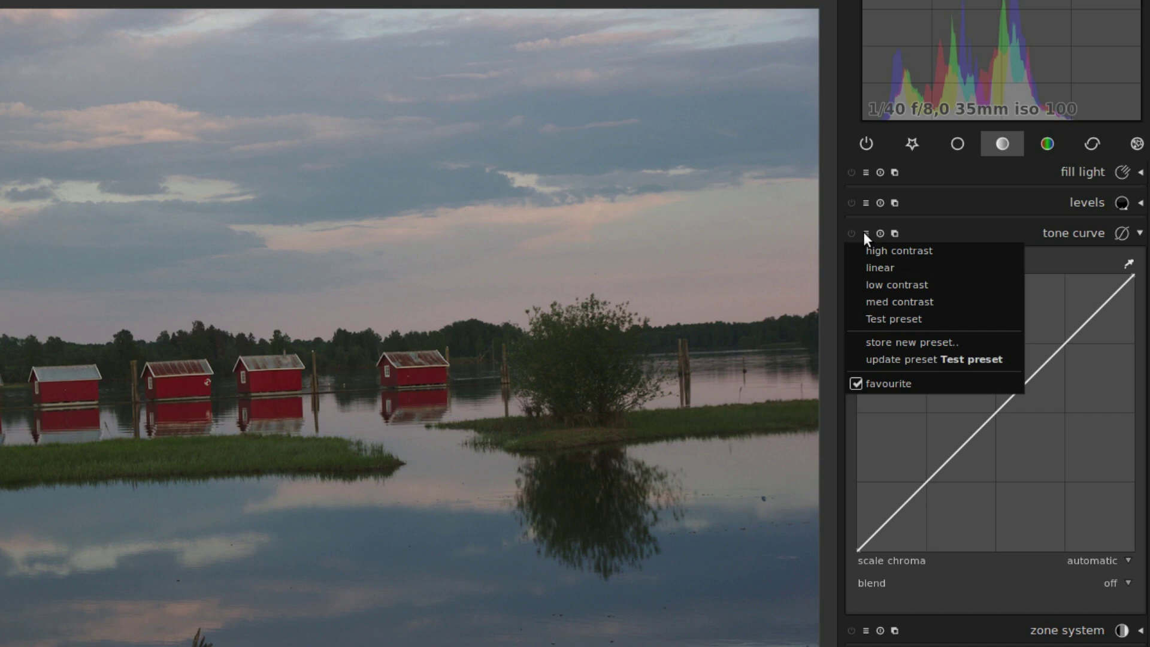
pyautogui.click(899, 250)
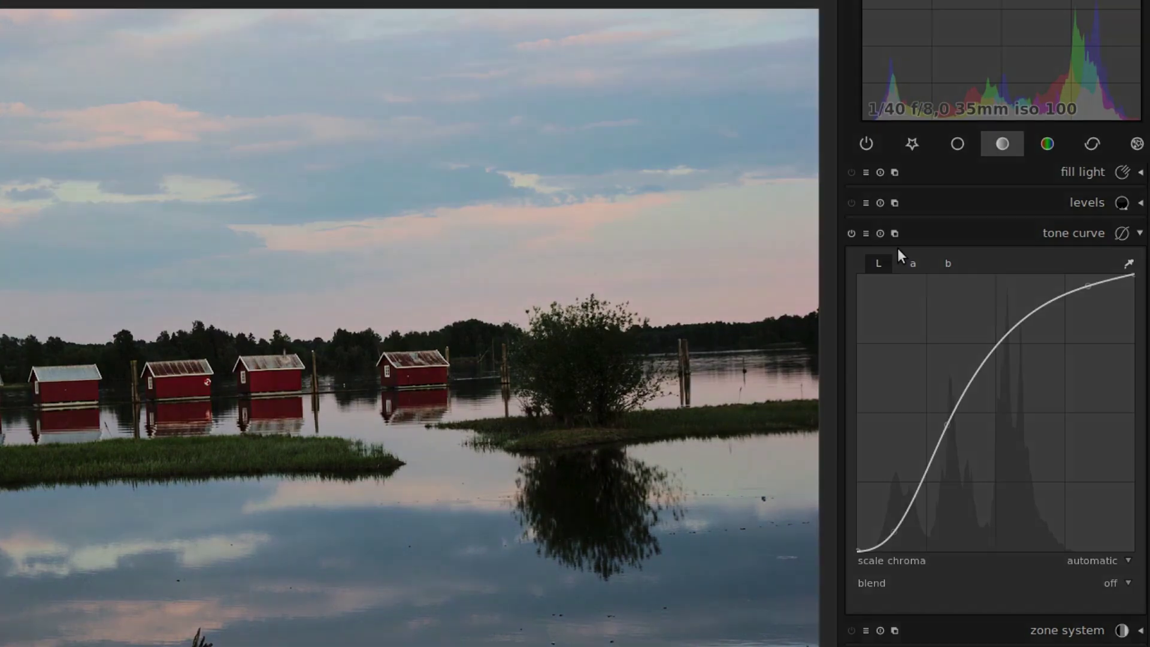
# Step: Reset the tone curve to straight, then lower shadows and lift midtones into a gentle S-curve
pyautogui.doubleClick(1044, 387)
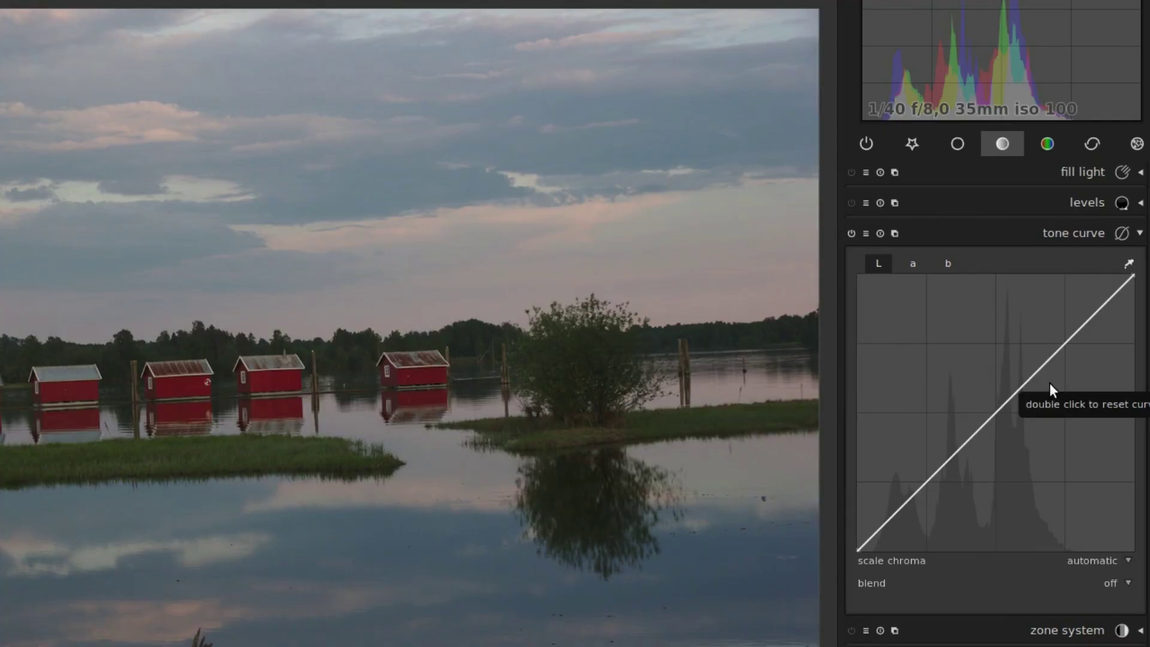
pyautogui.moveTo(937, 474); pyautogui.dragTo(945, 488)
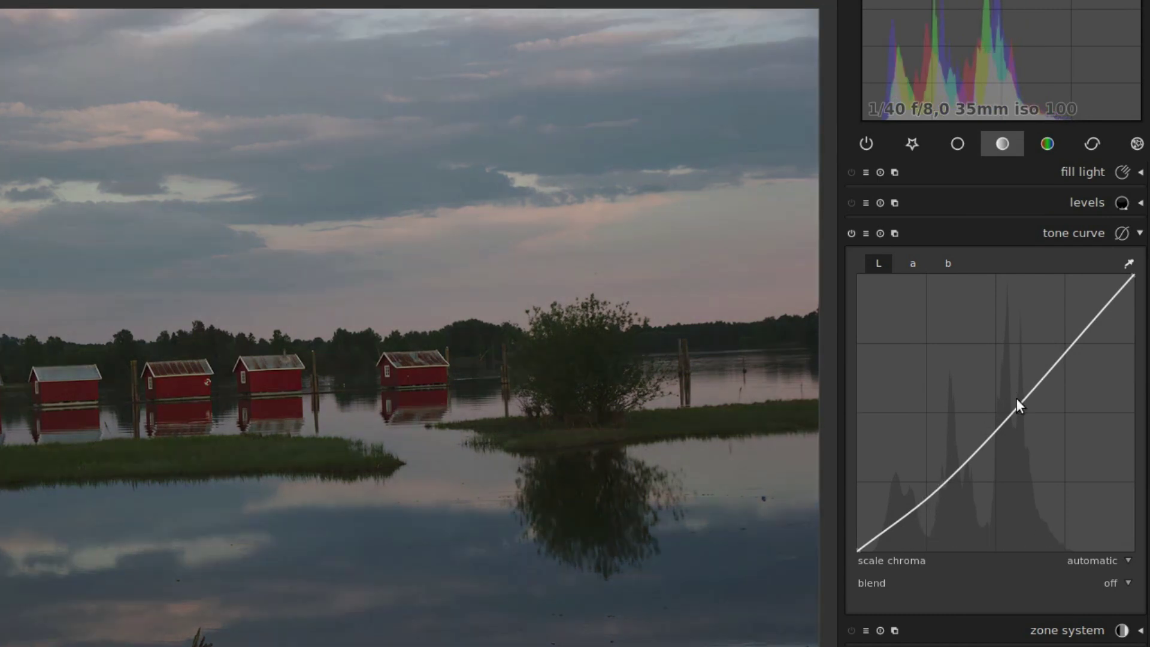
pyautogui.moveTo(1018, 405); pyautogui.dragTo(997, 400)
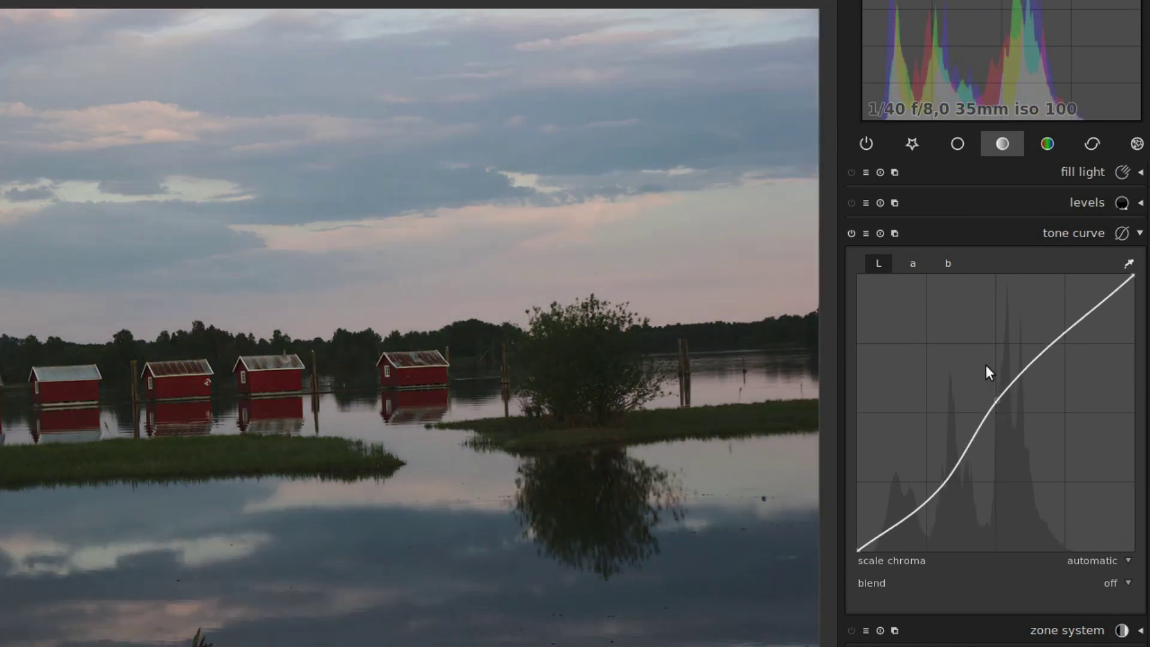
# Step: Store the current curve as new preset 'My preset' with auto apply to matching images enabled
pyautogui.click(867, 234)
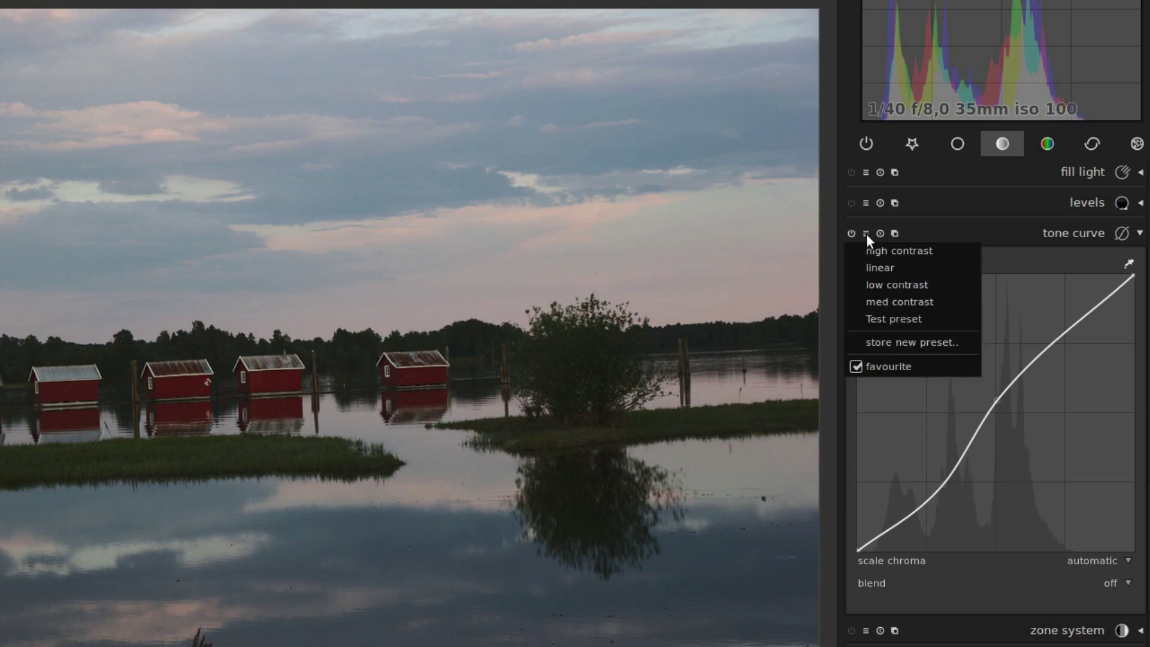
pyautogui.click(898, 340)
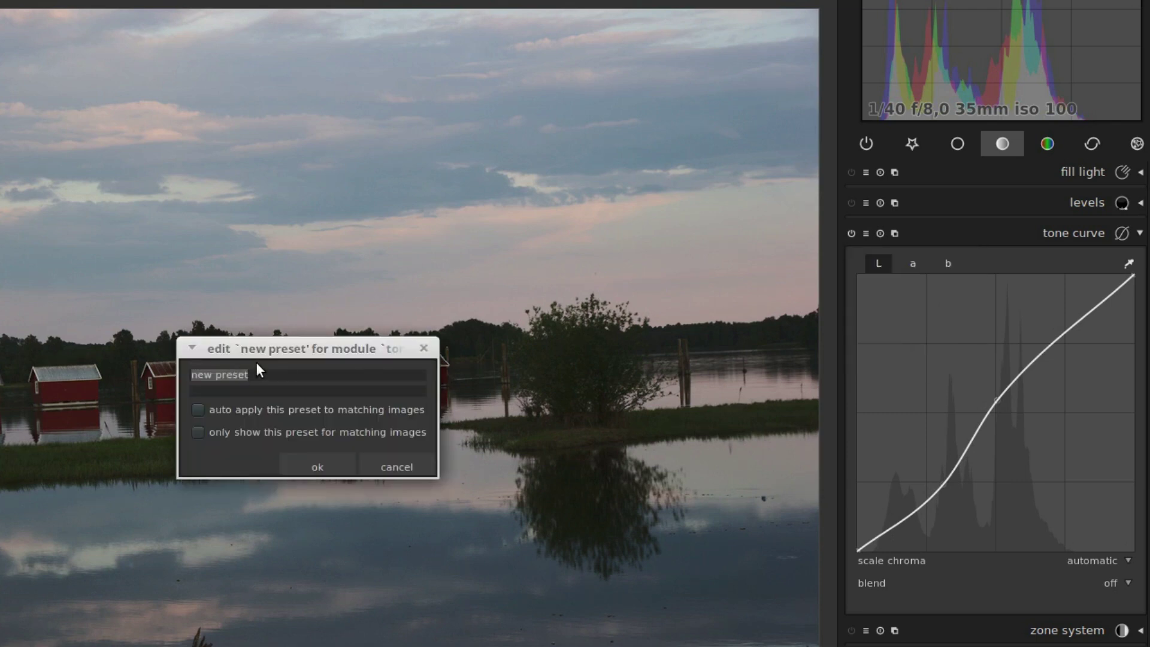
pyautogui.write('My pre')
pyautogui.click(198, 410)
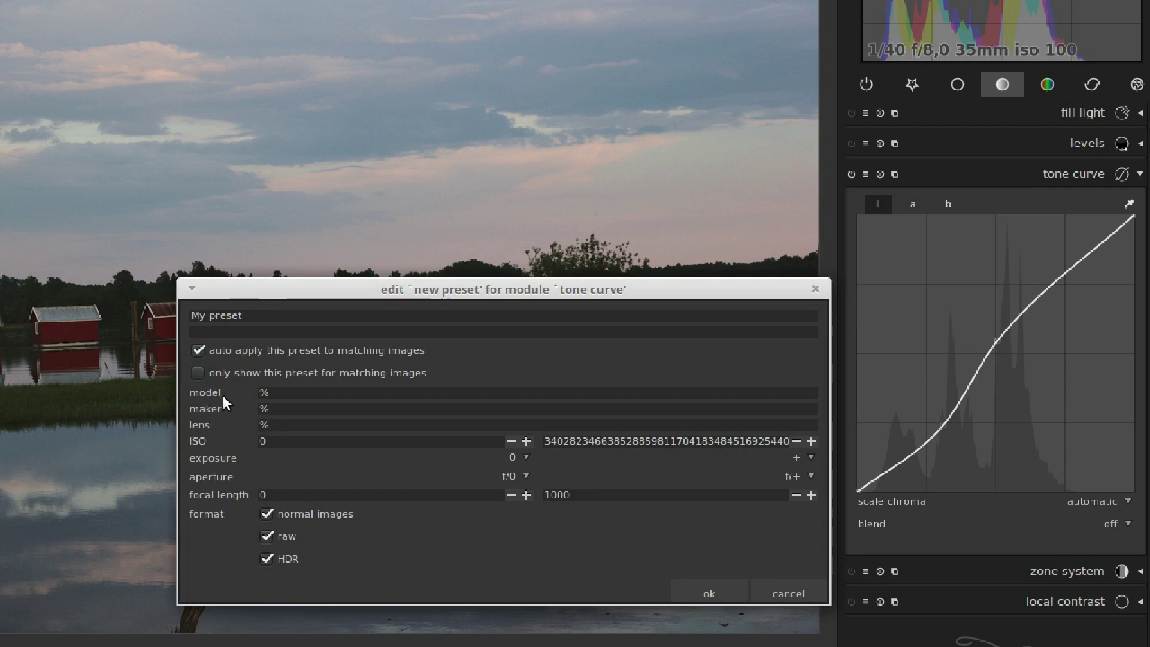
# Step: Save My preset, then open it for editing from the tone curve presets list
pyautogui.press('Return')
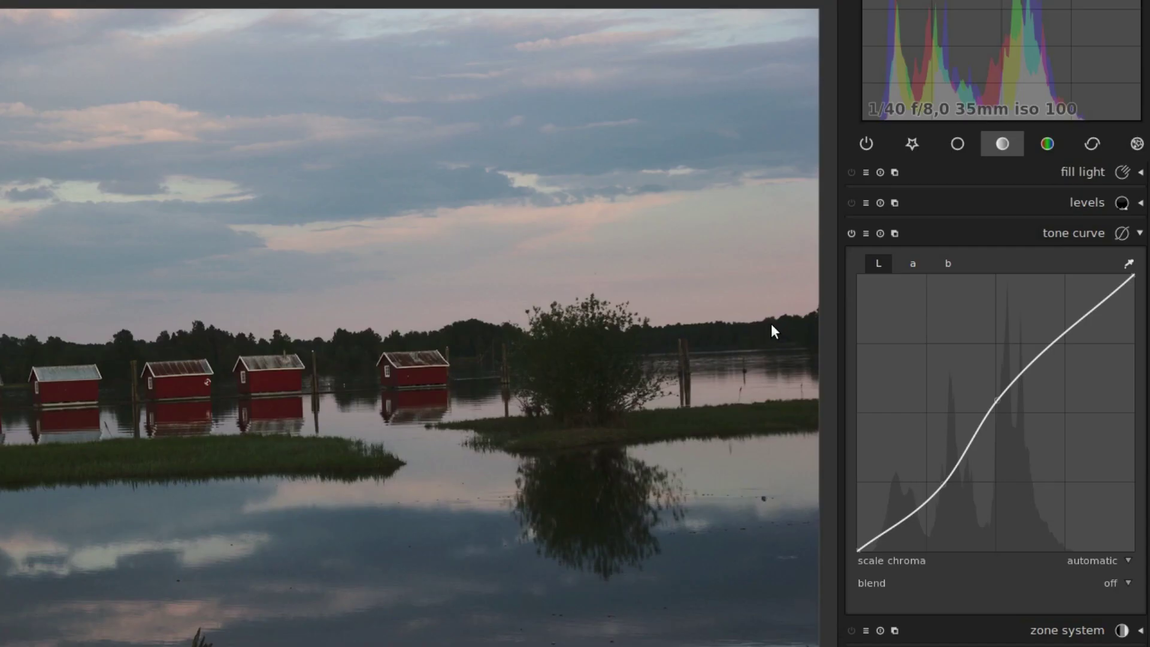
pyautogui.click(866, 233)
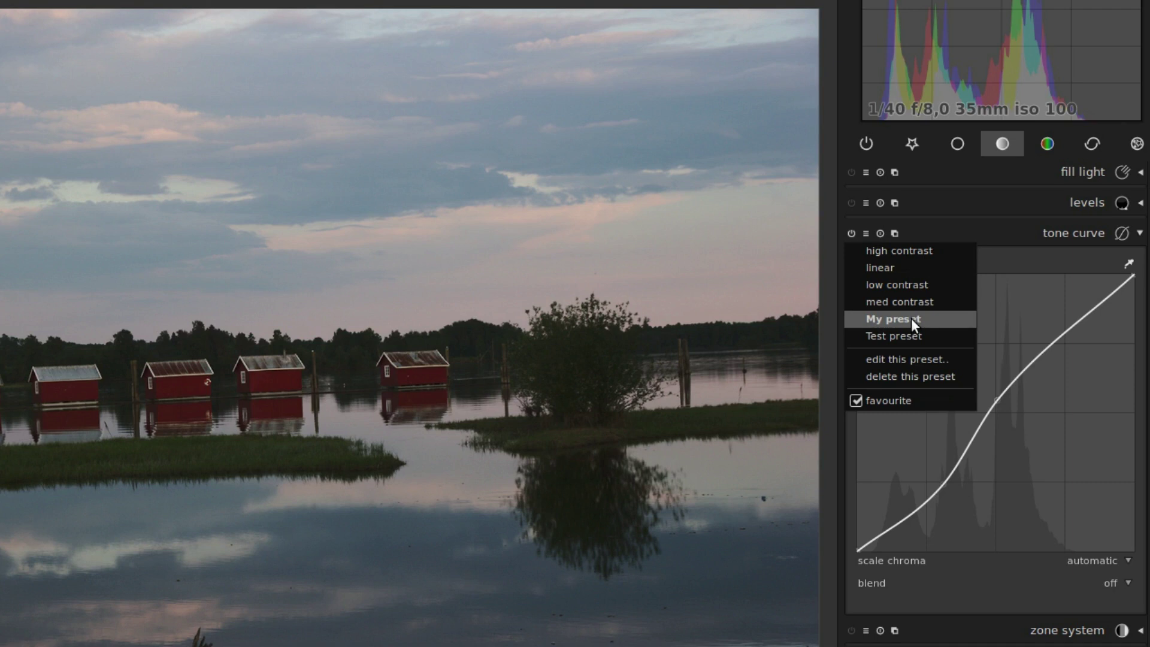
pyautogui.click(923, 358)
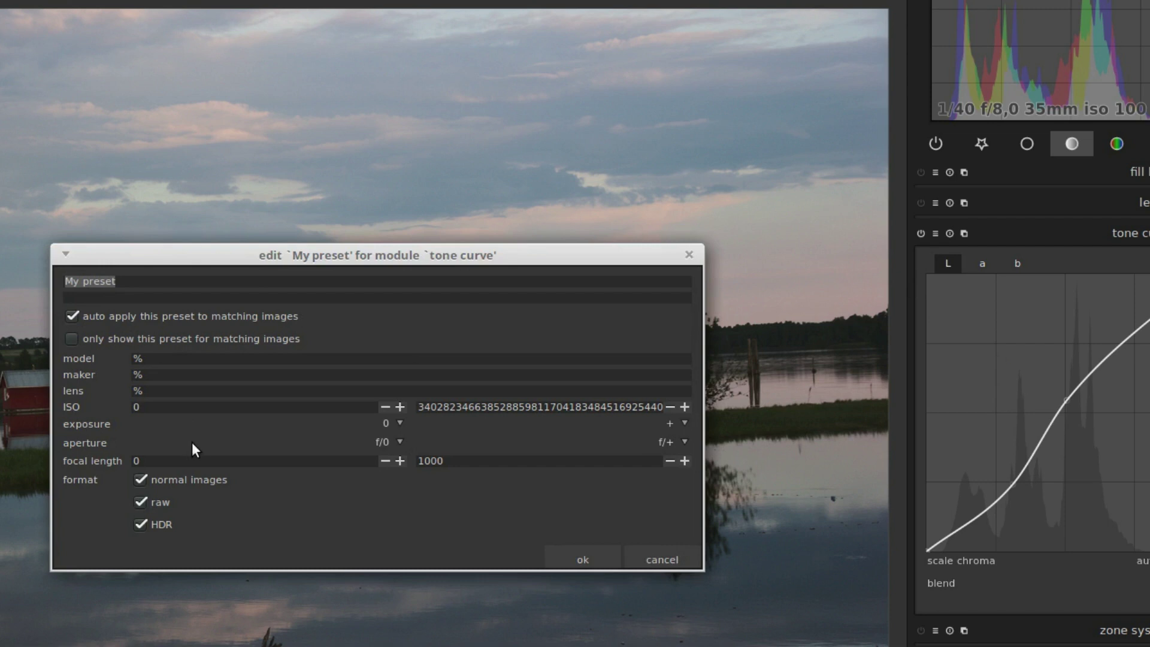
# Step: Cancel the edit dialog, flatten the curve nearly straight, and update My preset with it
pyautogui.click(662, 556)
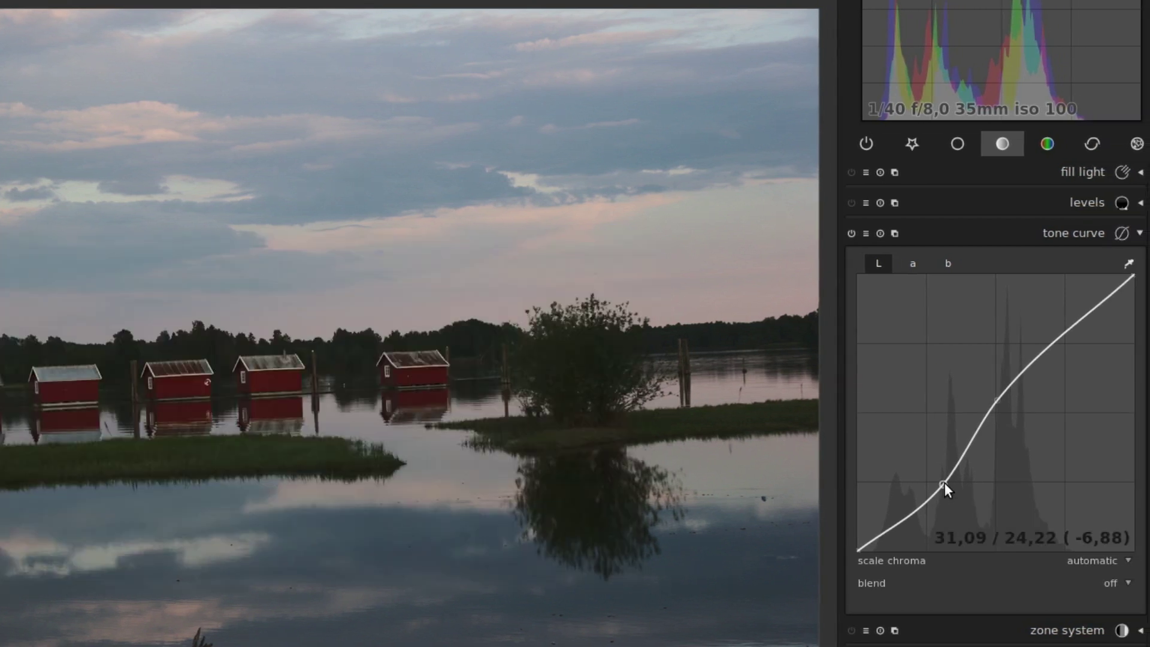
pyautogui.moveTo(944, 482); pyautogui.dragTo(933, 469)
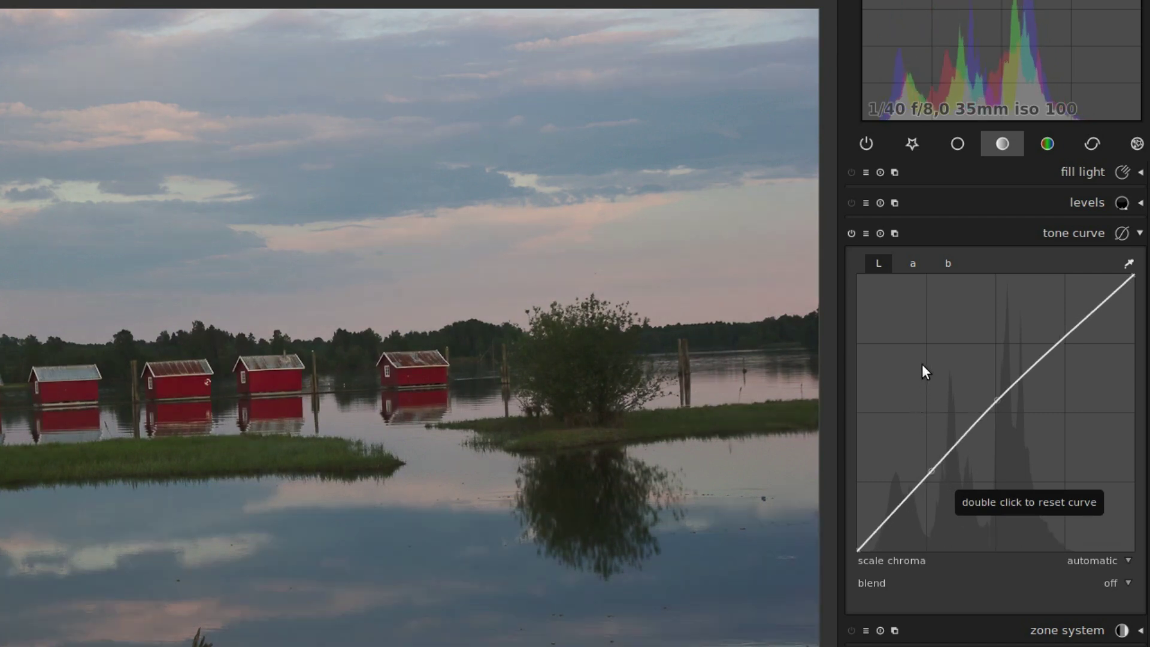
pyautogui.click(866, 234)
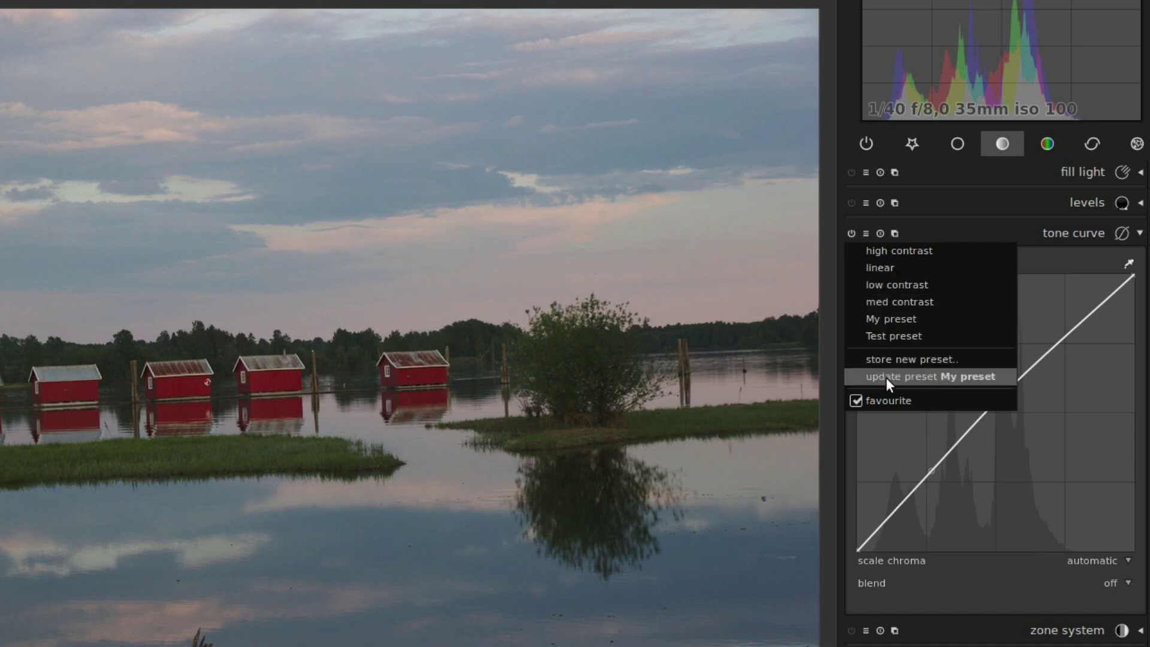
pyautogui.click(950, 375)
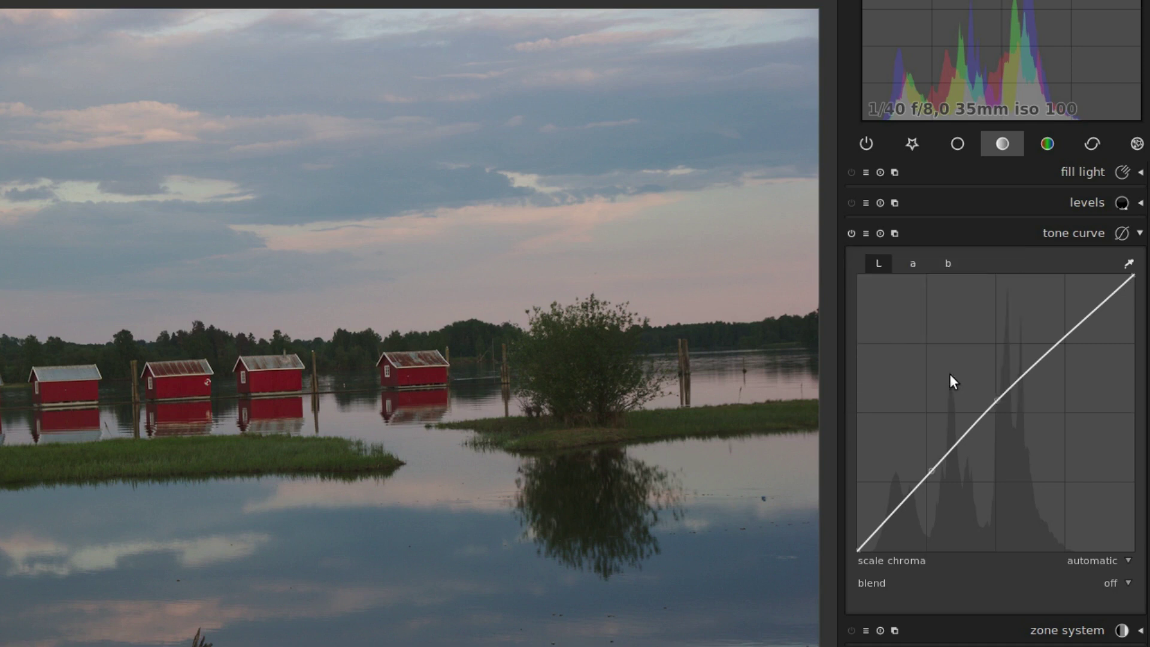
pyautogui.click(866, 233)
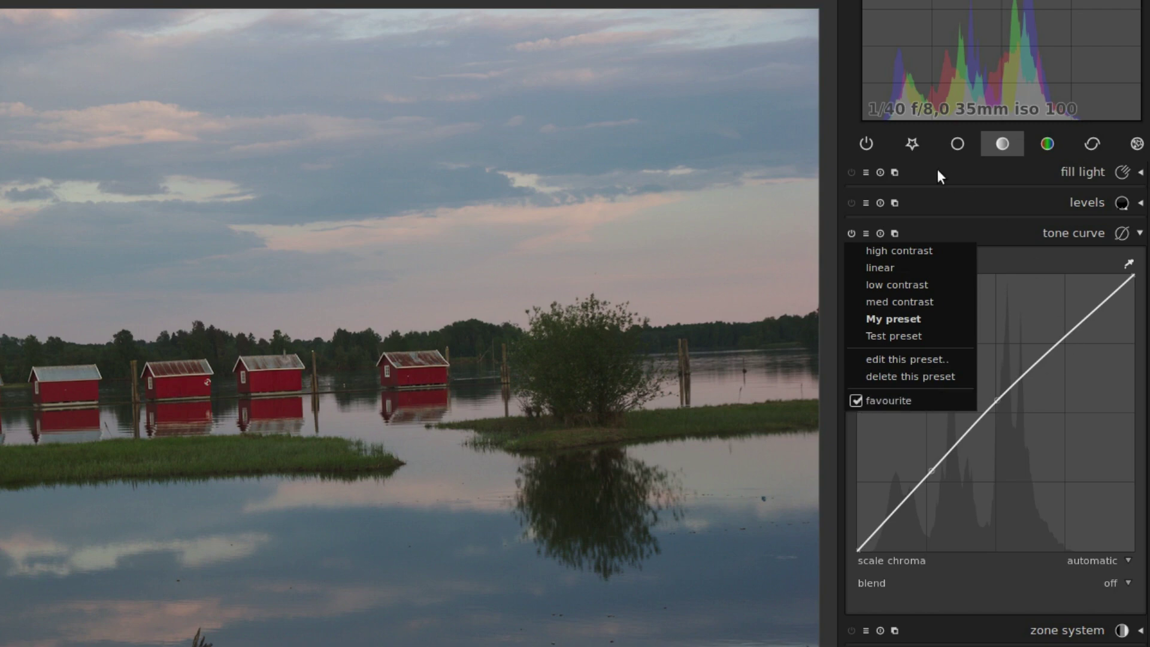
pyautogui.click(912, 143)
# Step: Browse the quick-access presets menu through its module submenus like tone curve and channel mixer
pyautogui.click(911, 143)
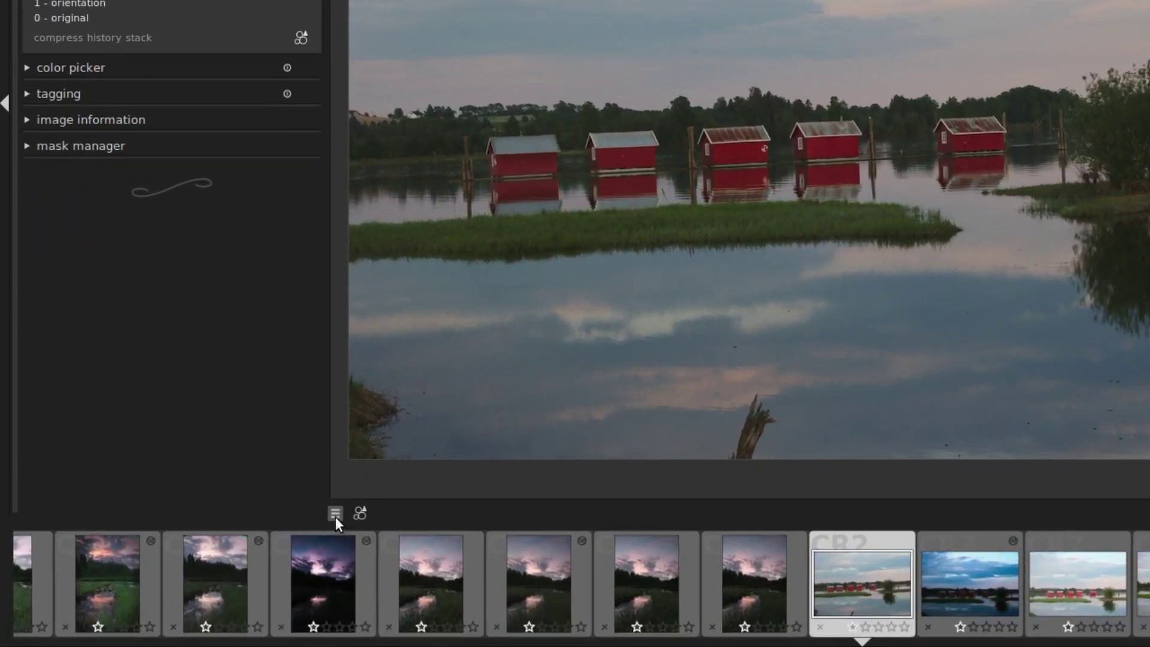
pyautogui.click(335, 514)
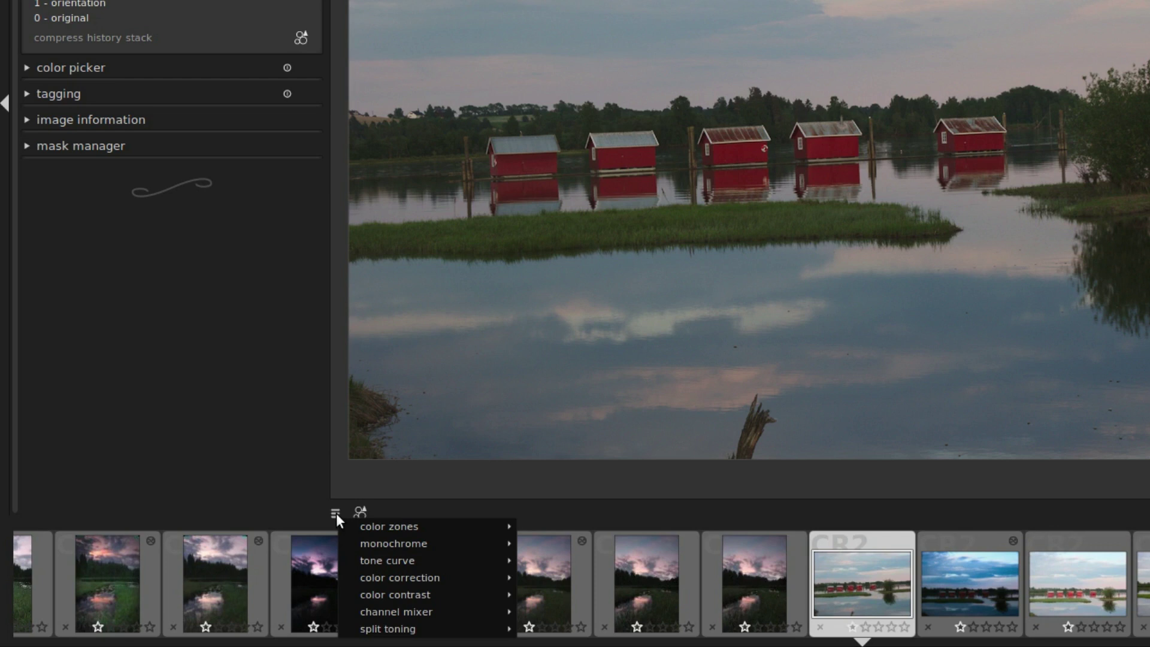
pyautogui.moveTo(430, 526)
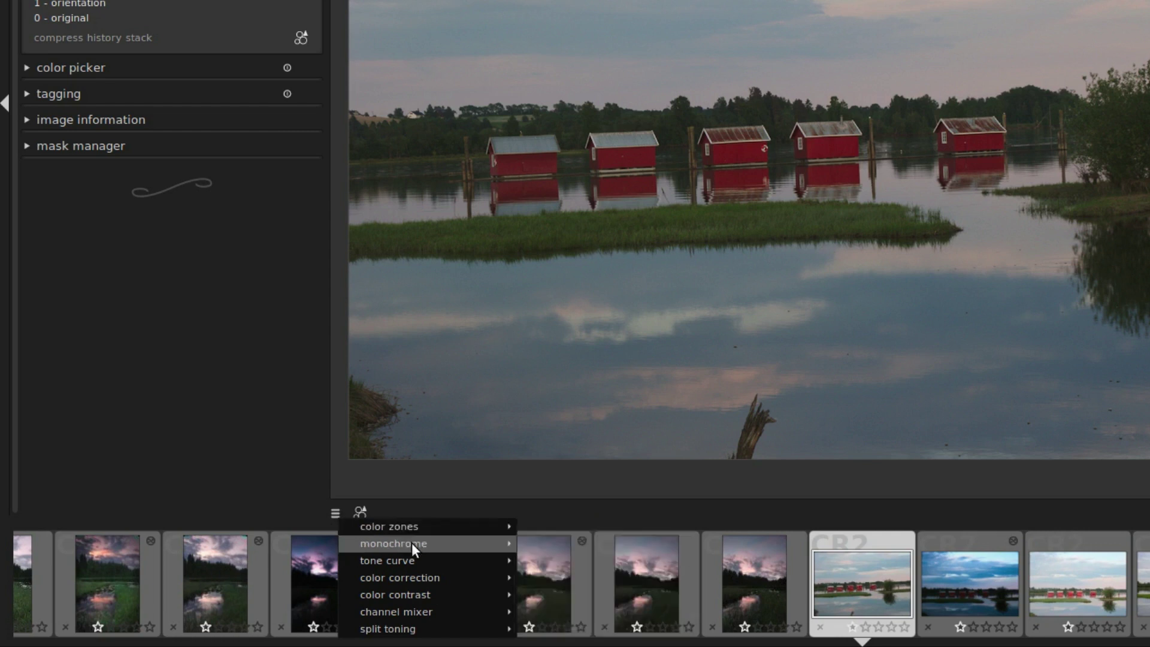
pyautogui.moveTo(413, 559)
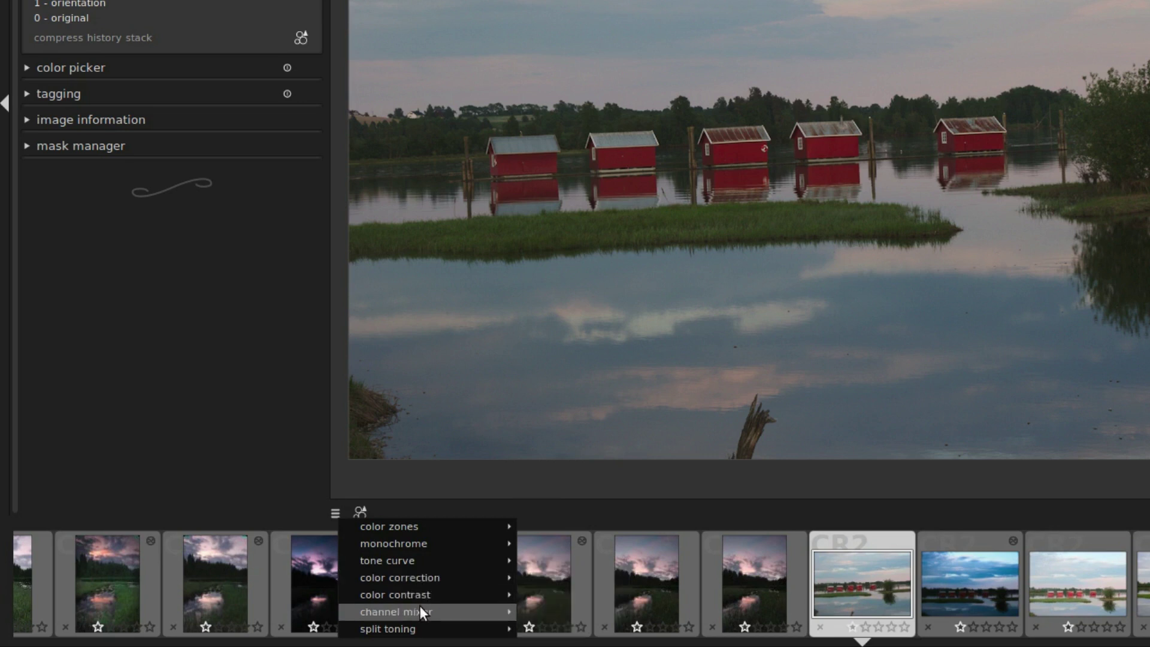
pyautogui.moveTo(419, 609)
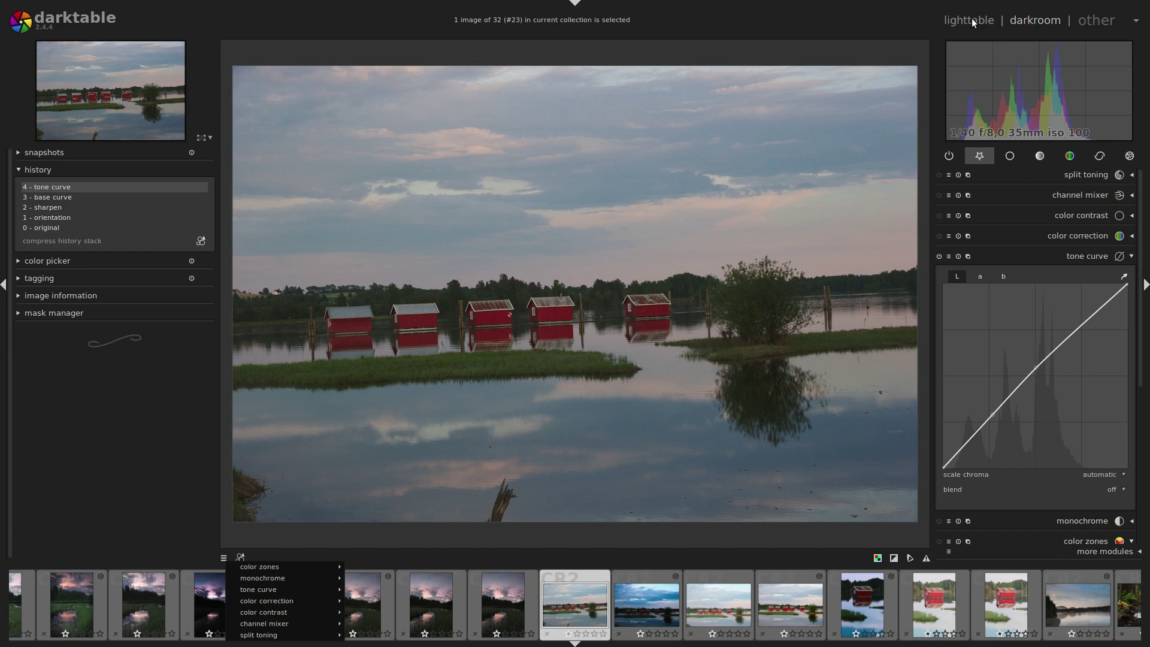
# Step: Back in lighttable, show the tone curve presets in the preferences presets tab
pyautogui.press('Escape')
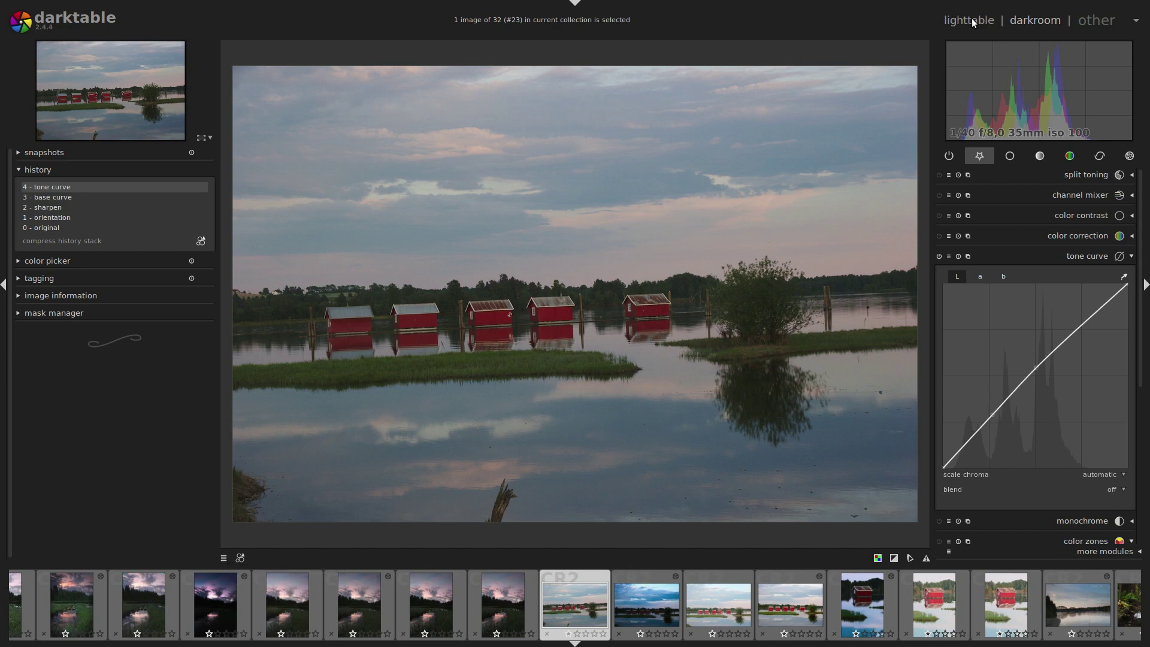
pyautogui.click(972, 18)
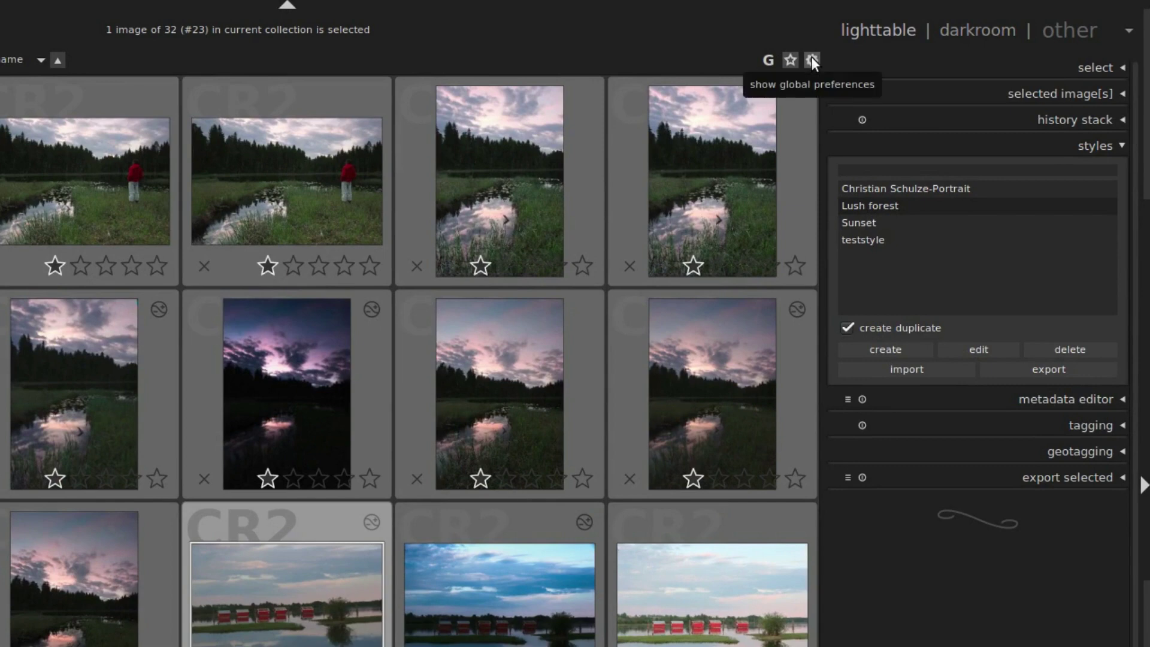
pyautogui.click(812, 58)
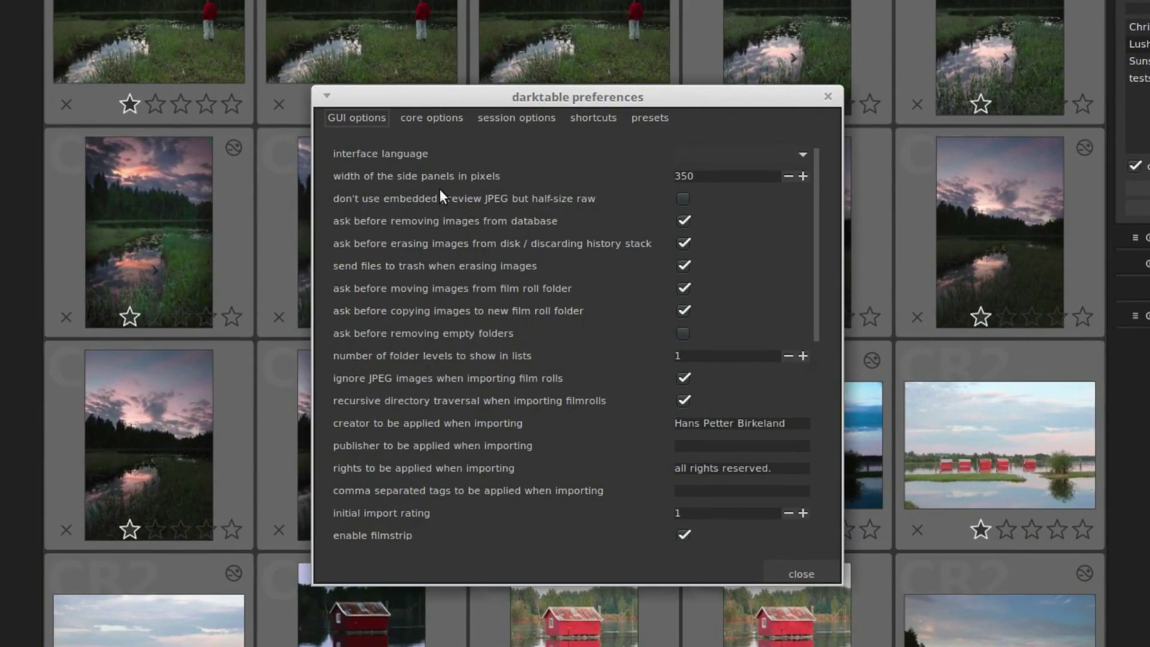
pyautogui.click(651, 119)
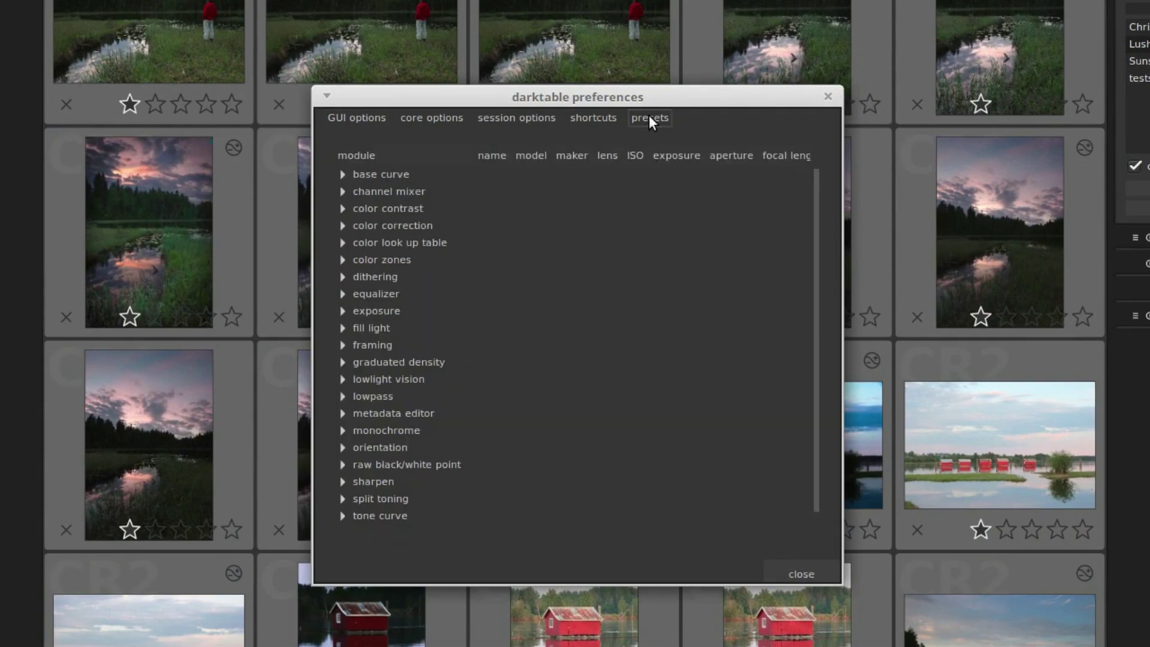
pyautogui.click(342, 517)
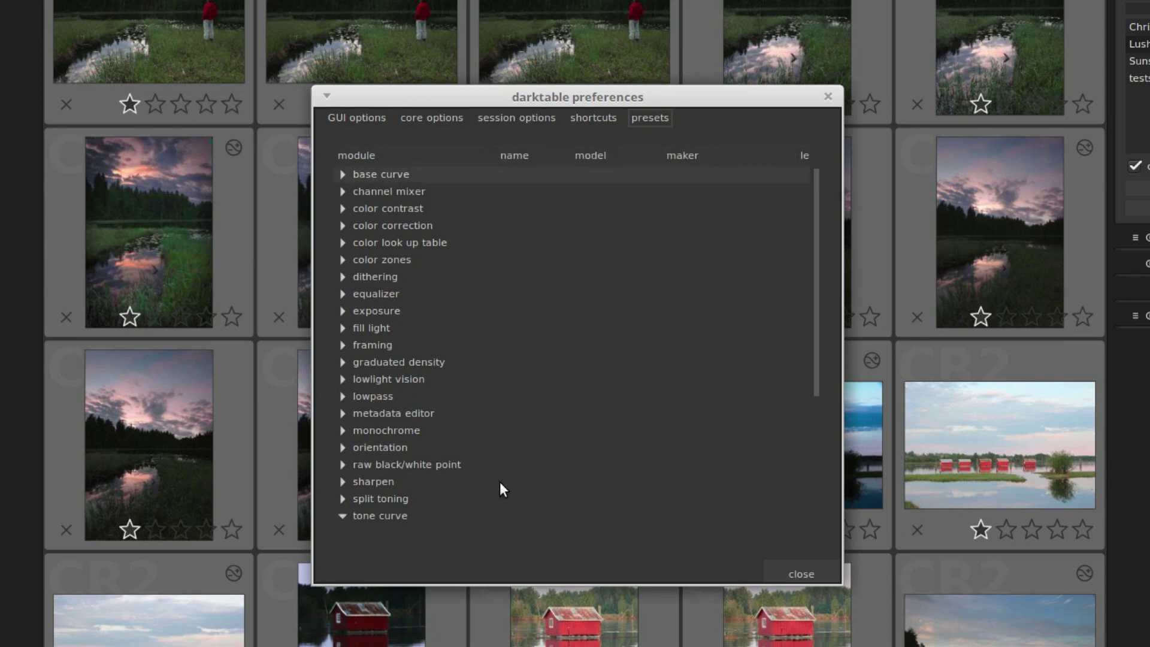
pyautogui.scroll(-5, 545, 436)
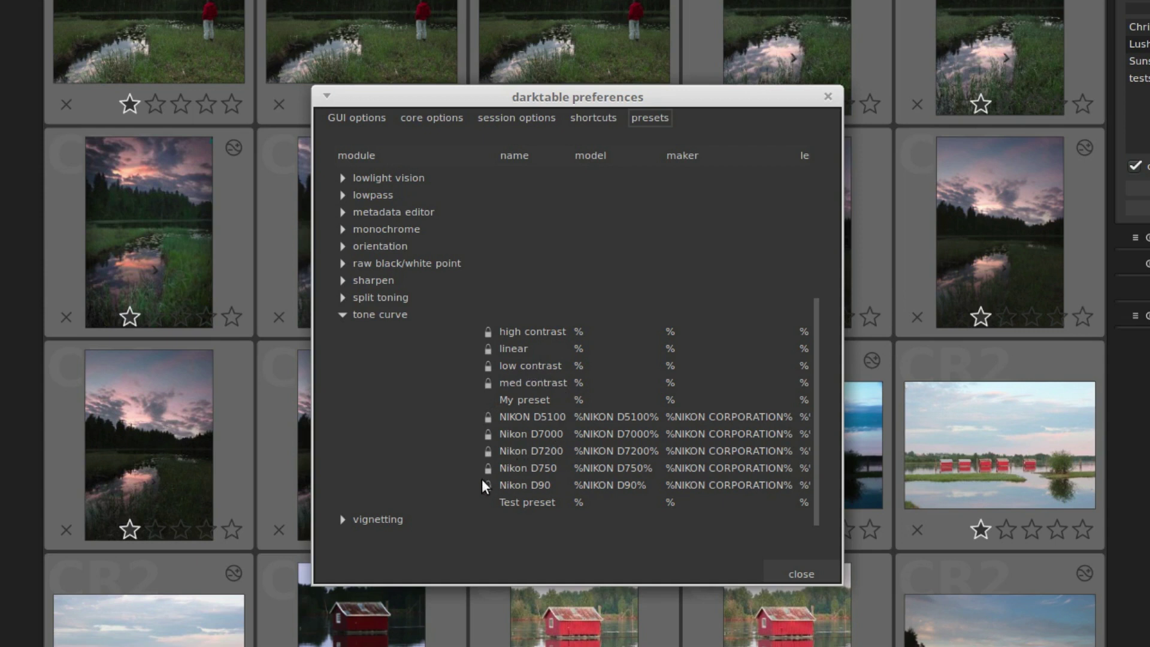
# Step: Open My preset from the preferences tone curve list and confirm its settings
pyautogui.doubleClick(523, 398)
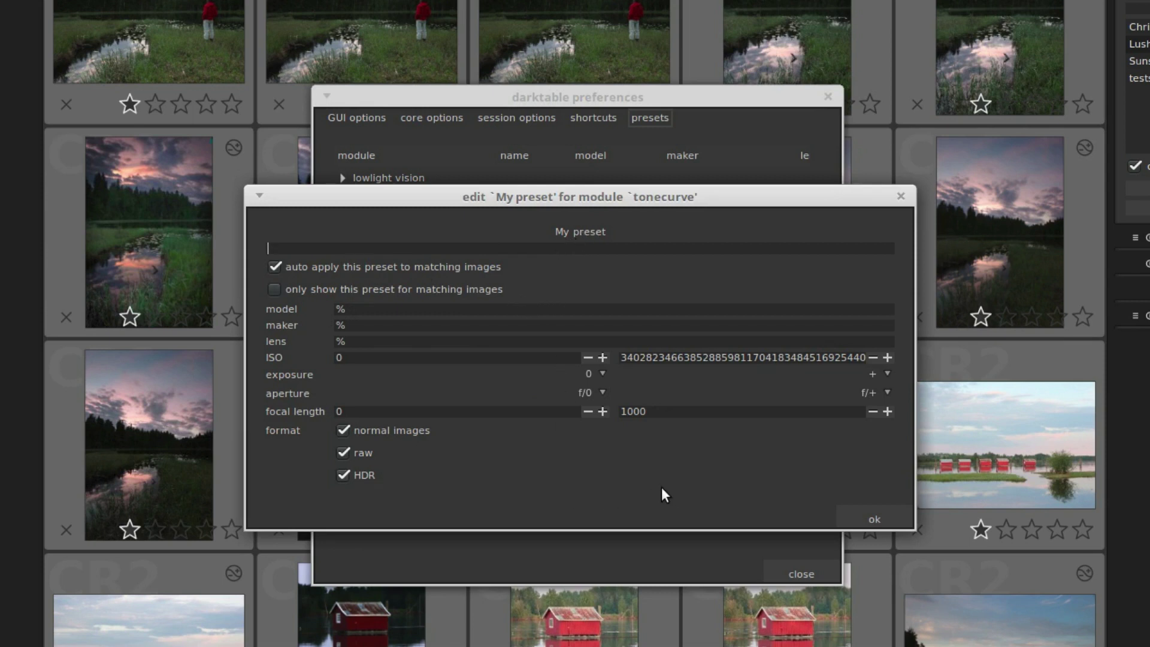
pyautogui.click(878, 517)
# Step: Close the preferences window to return to the lighttable grid
pyautogui.click(804, 571)
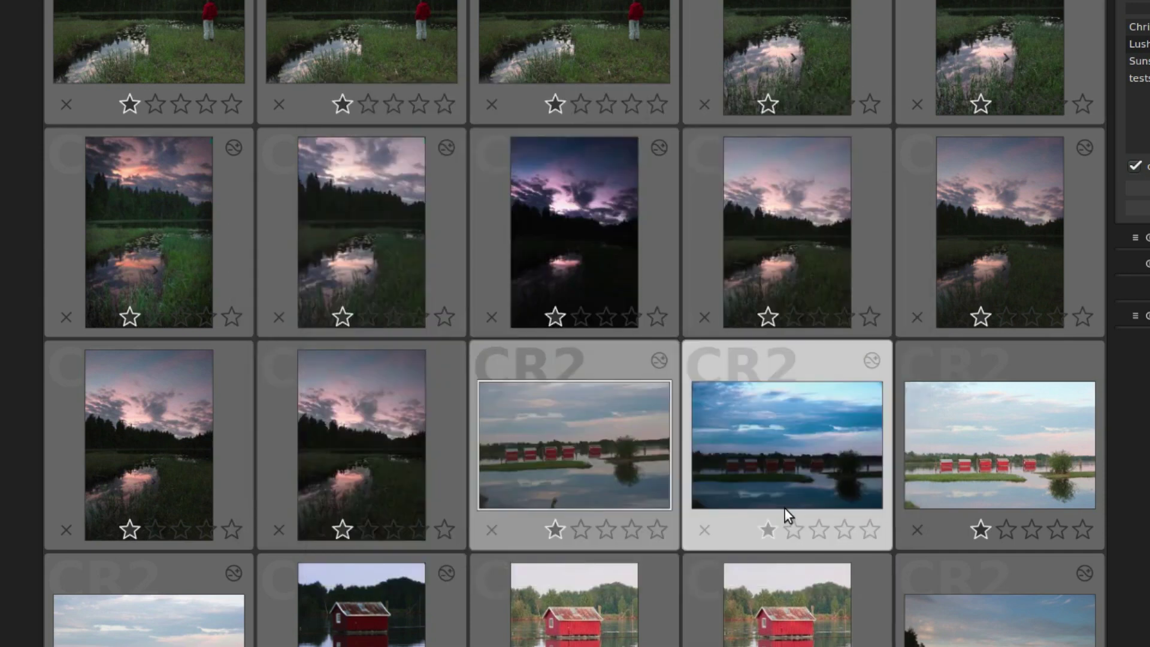